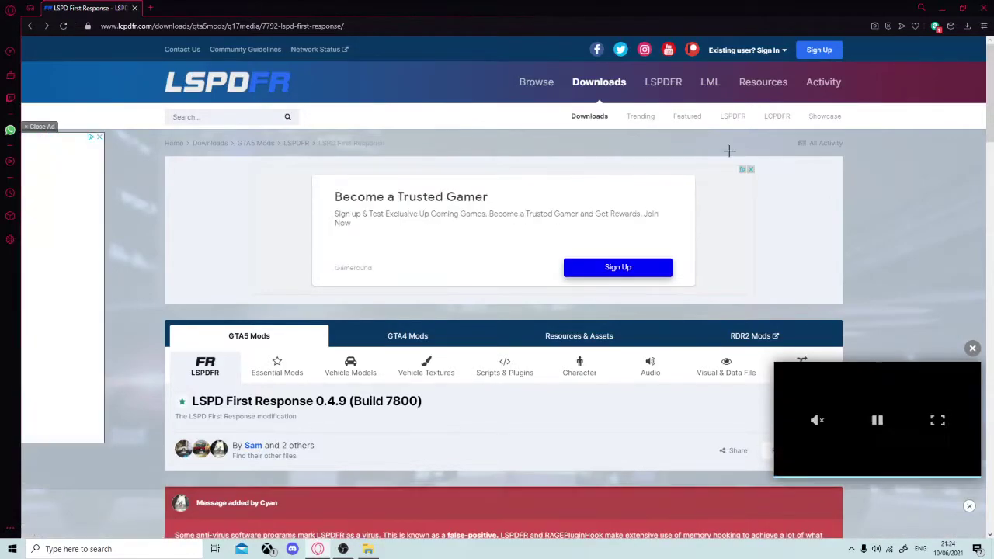
Save the LSPDFR setup file so its download starts.
scroll(726, 156, "down", 1)
scroll(722, 175, "down", 3)
scroll(722, 175, "up", 4)
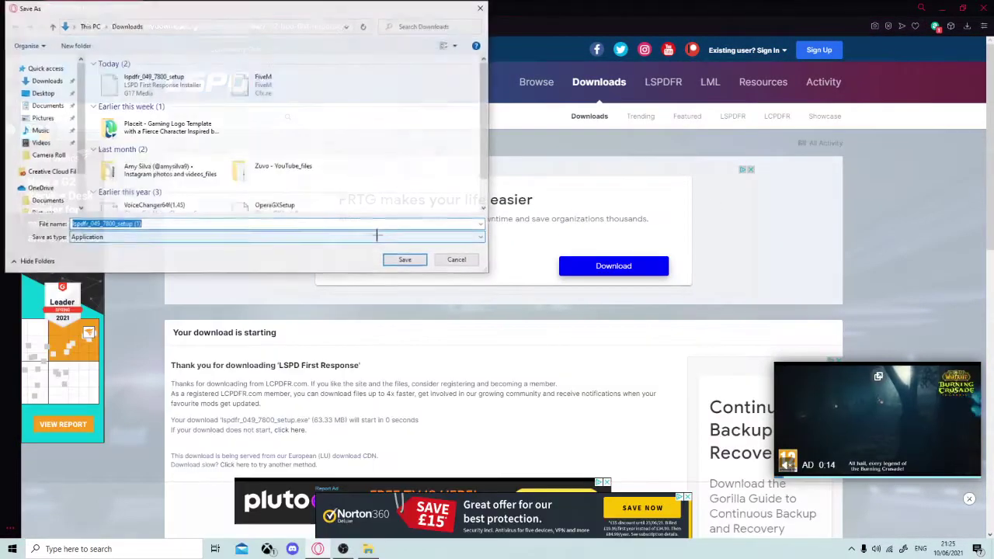
left_click(403, 259)
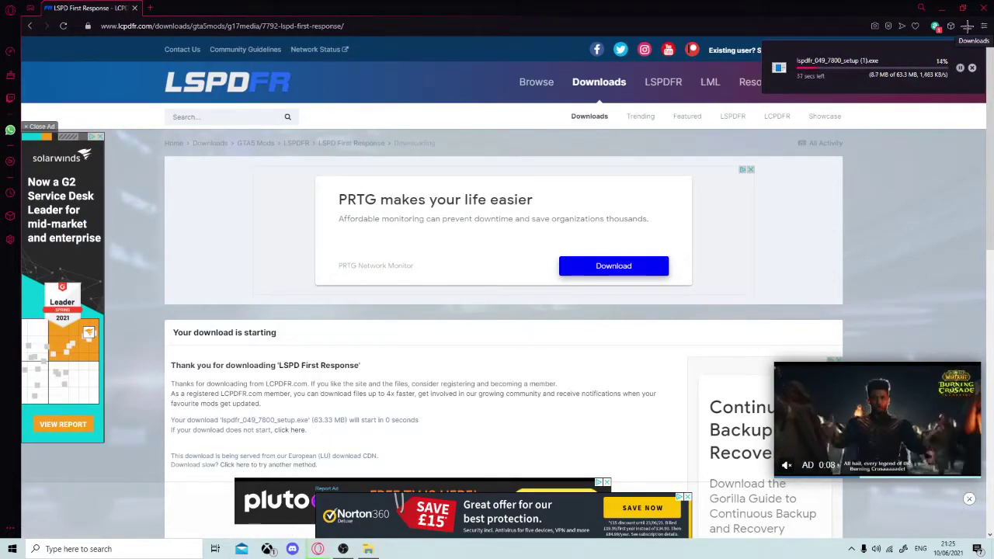
Return to the LSPD First Response file page and scroll down to its changelog.
key("alt+Left")
scroll(755, 299, "down", 6)
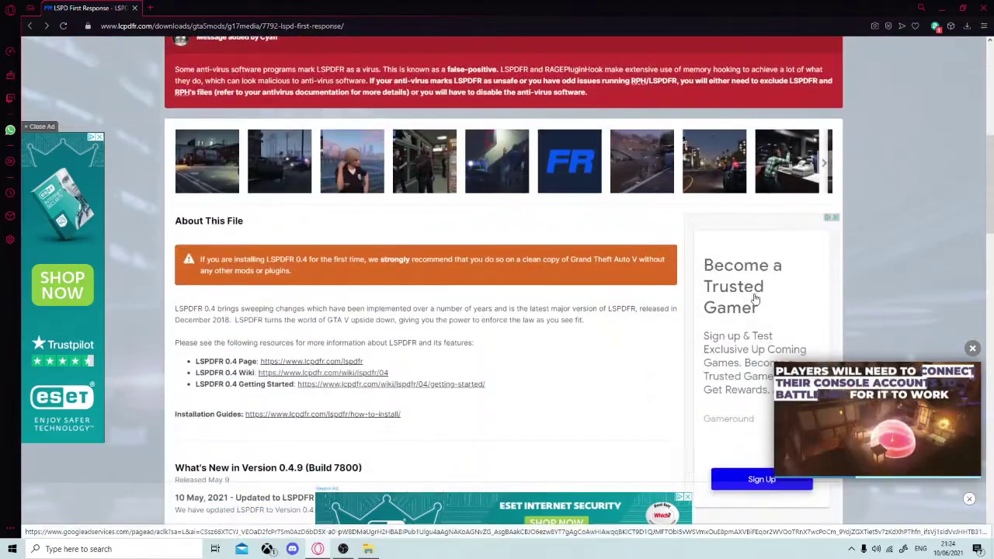
scroll(755, 299, "down", 5)
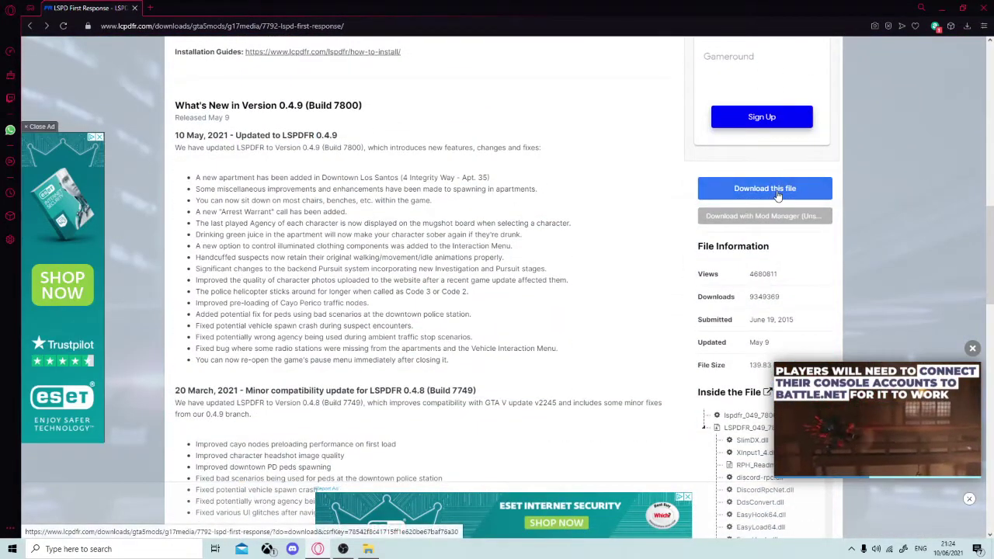
Request the LSPD First Response 0.4.9 download, read the terms and agree to download.
left_click(765, 188)
scroll(605, 272, "down", 10)
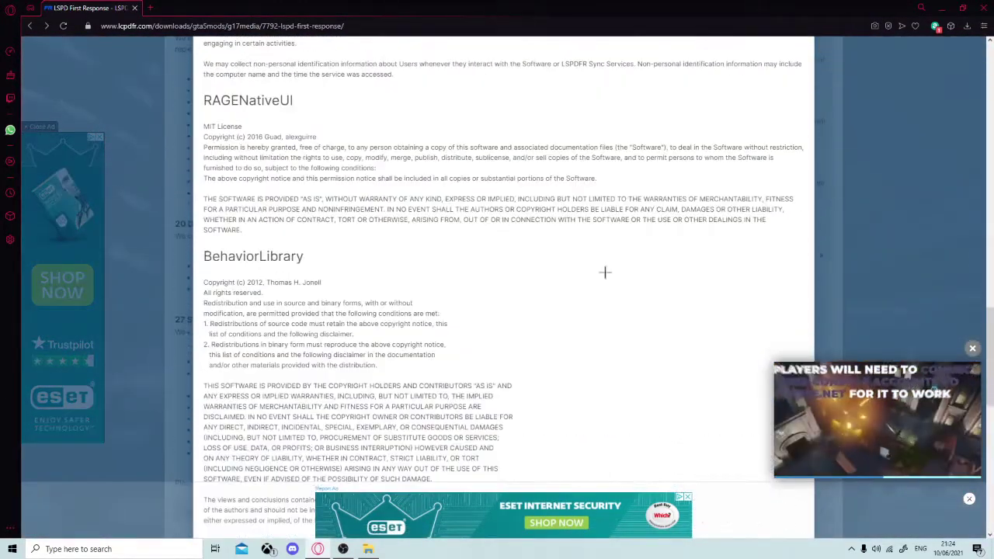
scroll(605, 272, "up", 10)
scroll(502, 228, "down", 5)
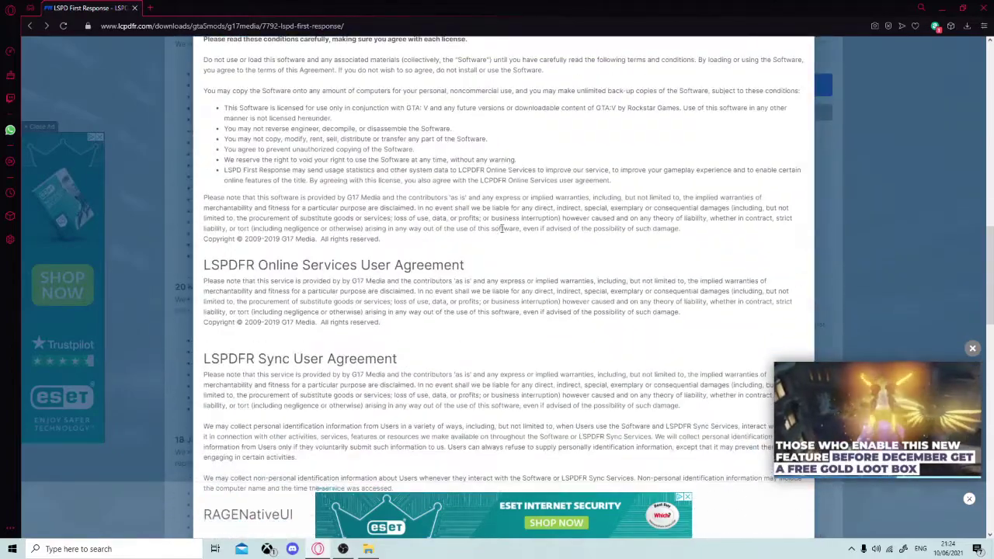
scroll(466, 179, "down", 5)
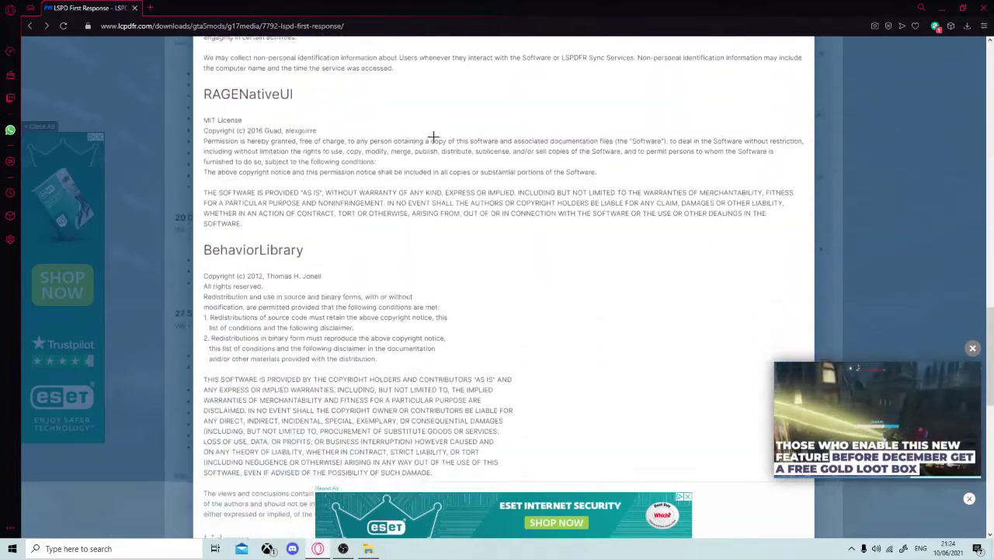
scroll(466, 143, "down", 10)
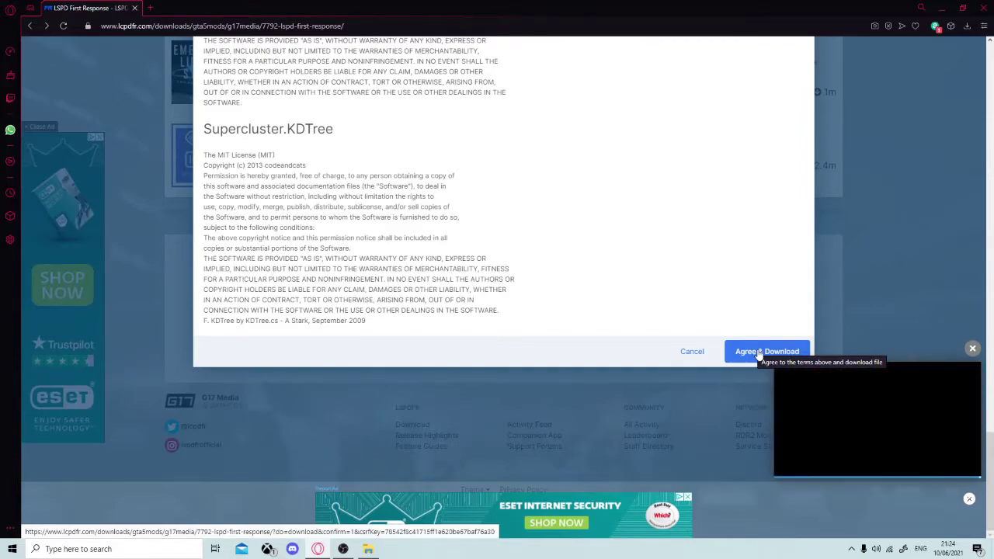
left_click(760, 352)
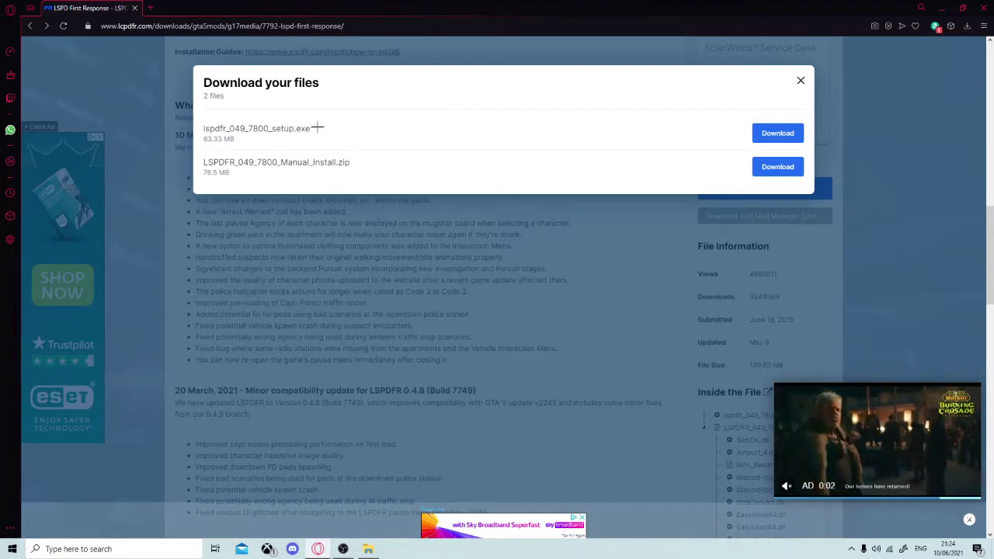
Download lspdfr_049_7800_setup.exe rather than the Manual_Install.zip.
left_click_drag(317, 128, 185, 127)
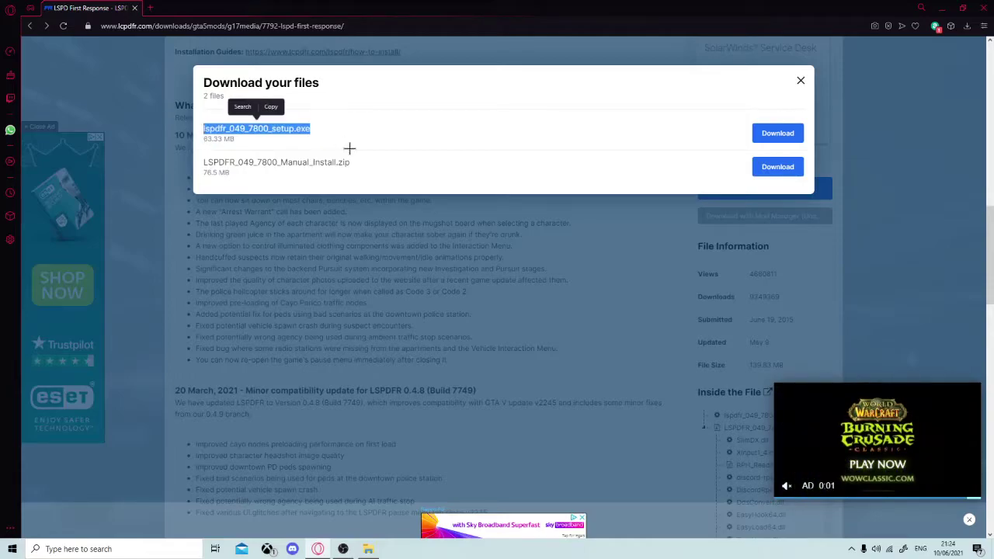
left_click_drag(357, 163, 200, 165)
left_click_drag(341, 117, 192, 131)
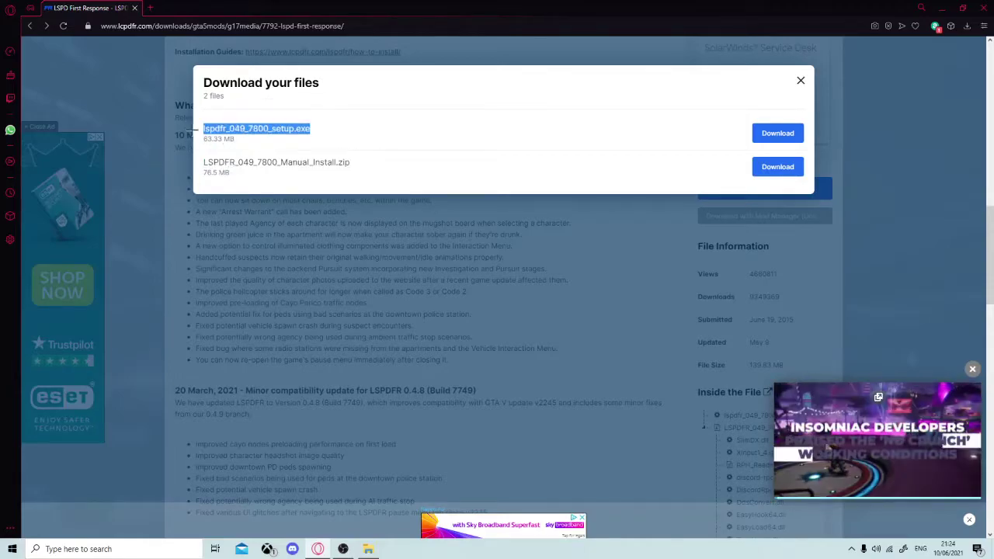
left_click(779, 136)
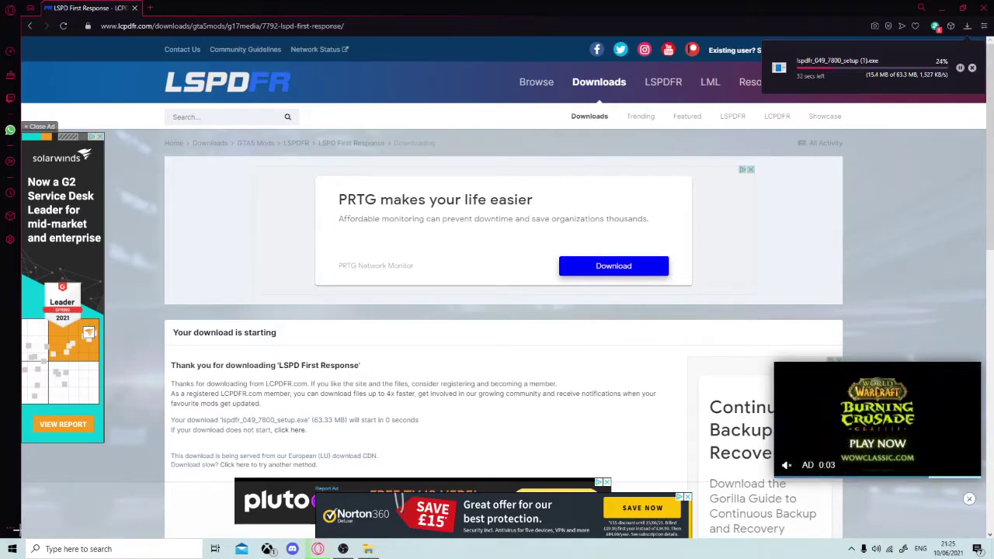
Run the finished LSPDFR setup from the browser downloads, then minimize the browser and OBS.
left_click(968, 26)
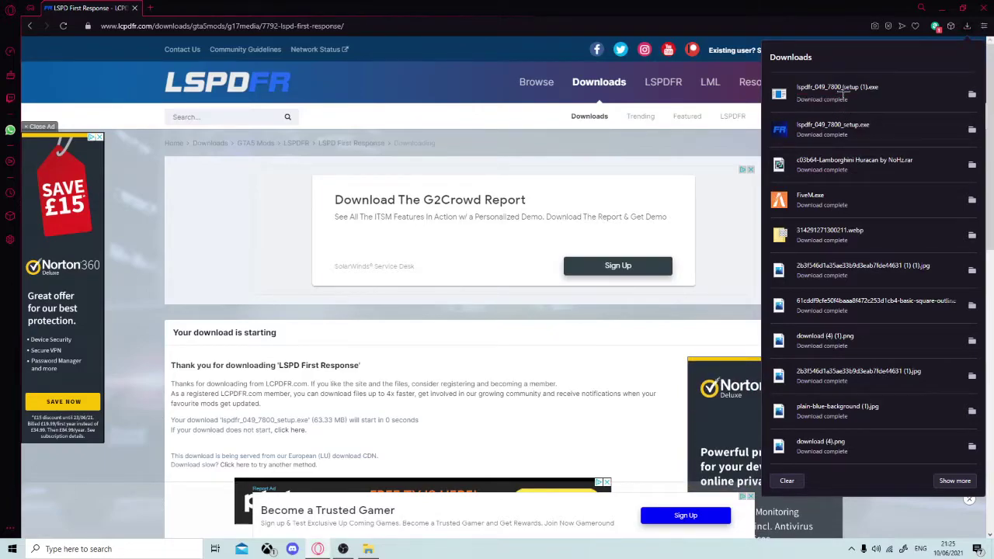
left_click(843, 91)
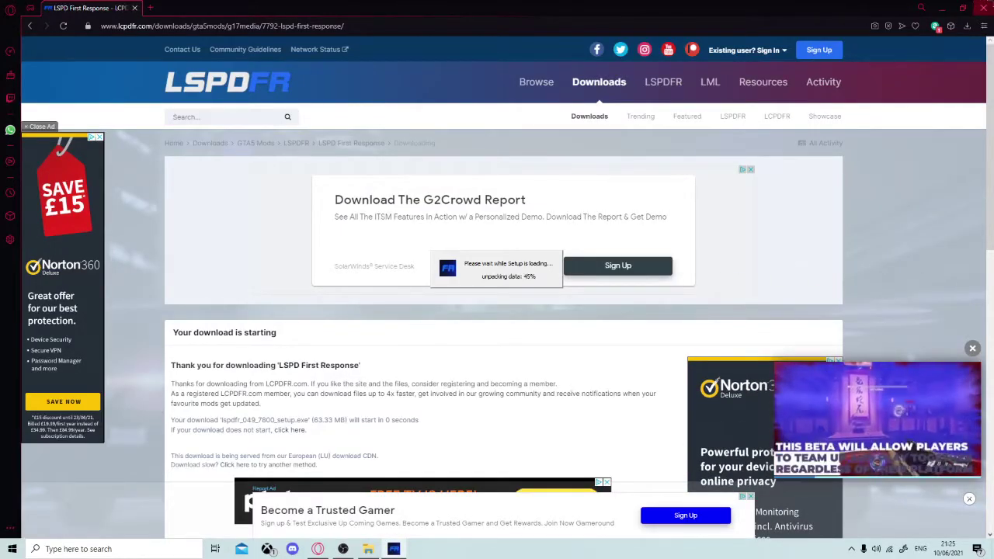
left_click(942, 8)
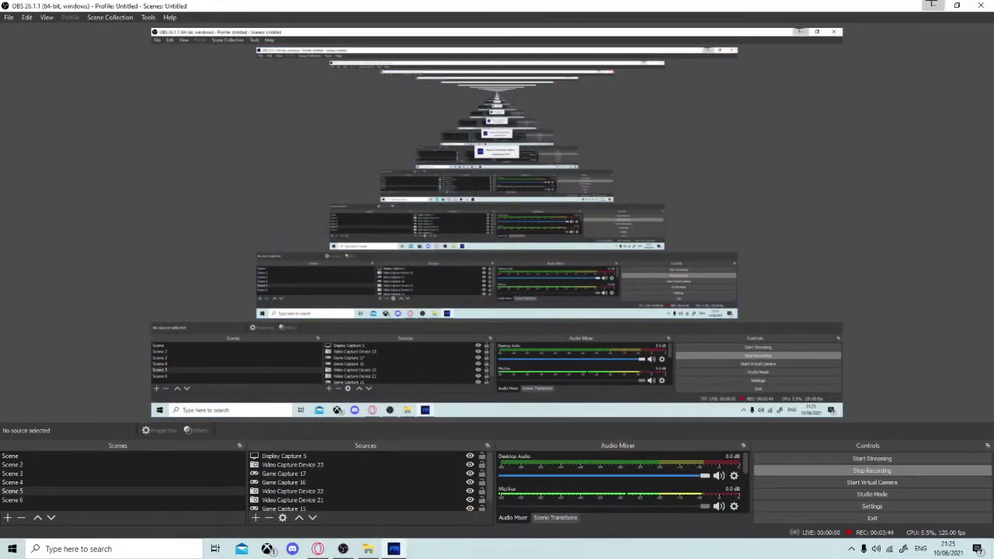
left_click(928, 5)
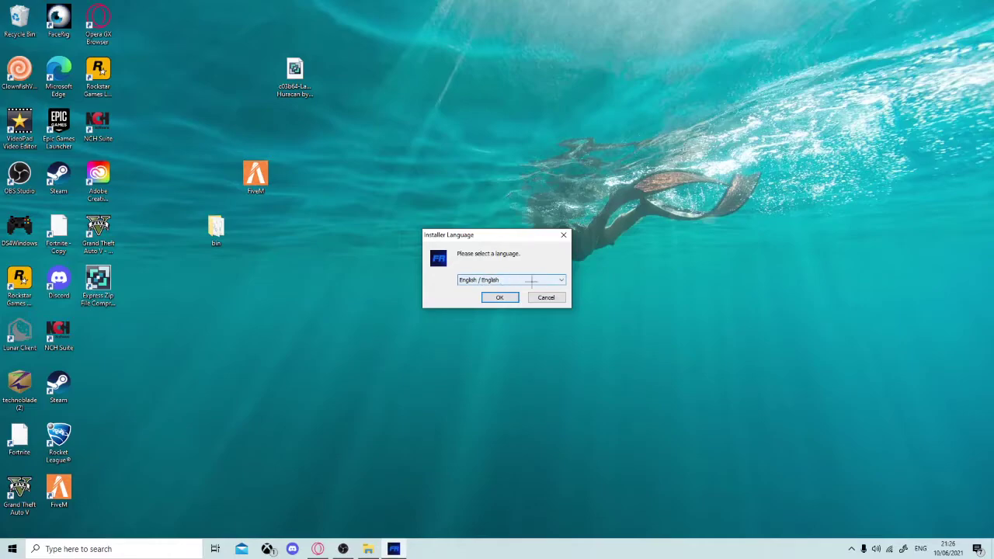
Confirm English / English as the installer language.
left_click(521, 279)
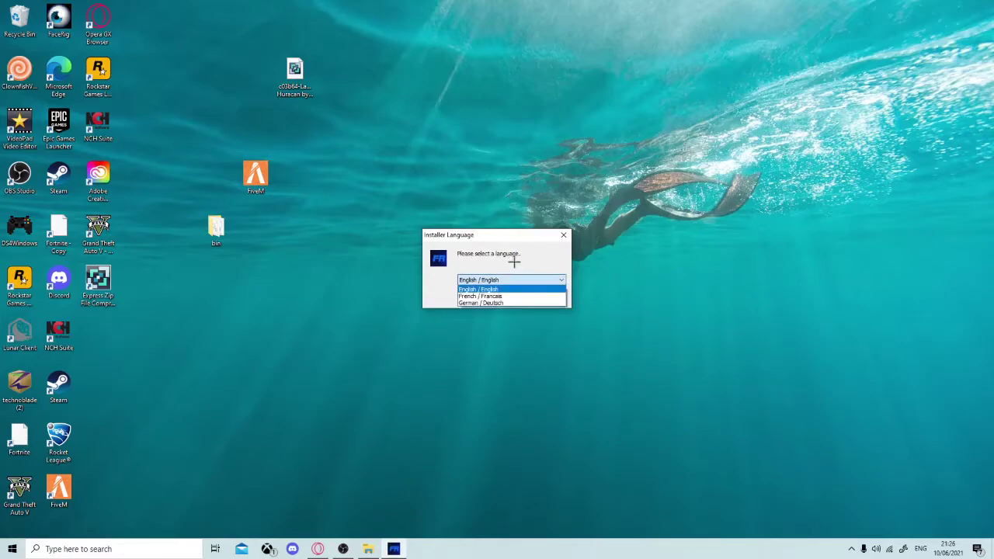
left_click(515, 262)
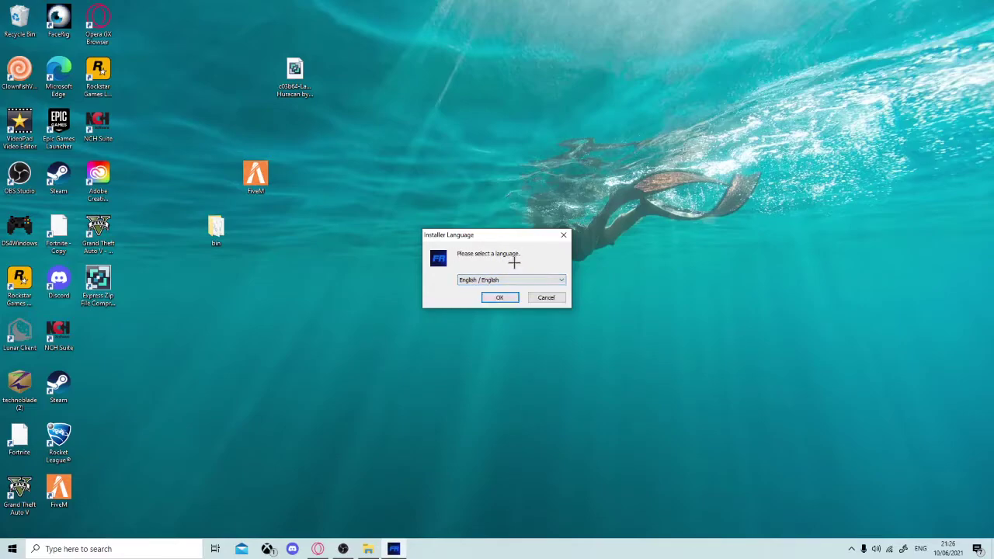
left_click(496, 297)
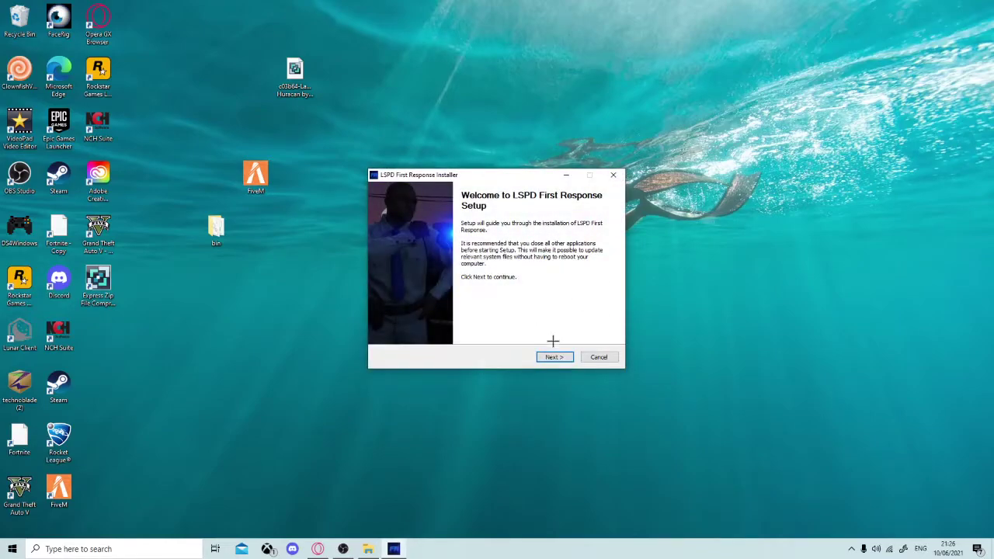
Pass the welcome page, accept the licence, and keep the default components.
left_click(554, 358)
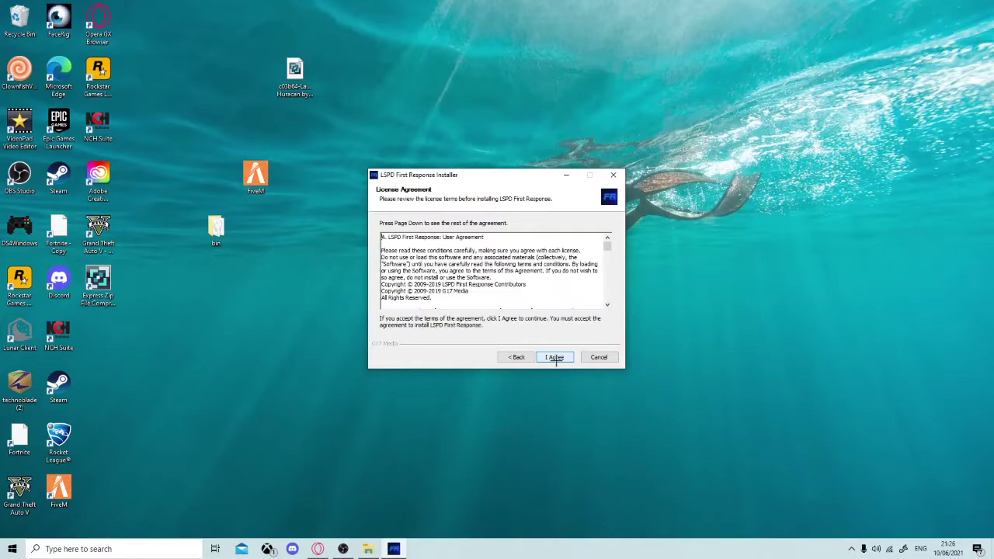
left_click(556, 357)
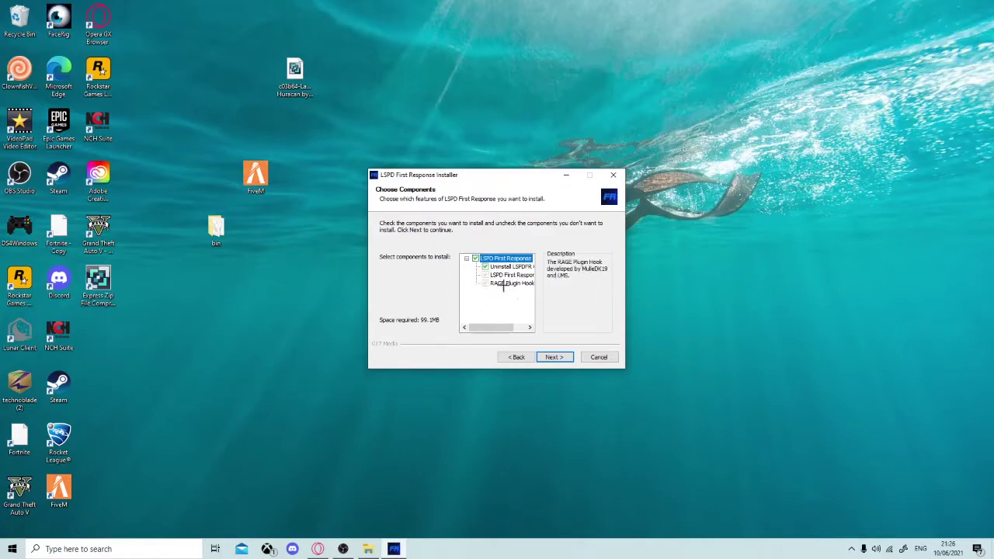
left_click(554, 358)
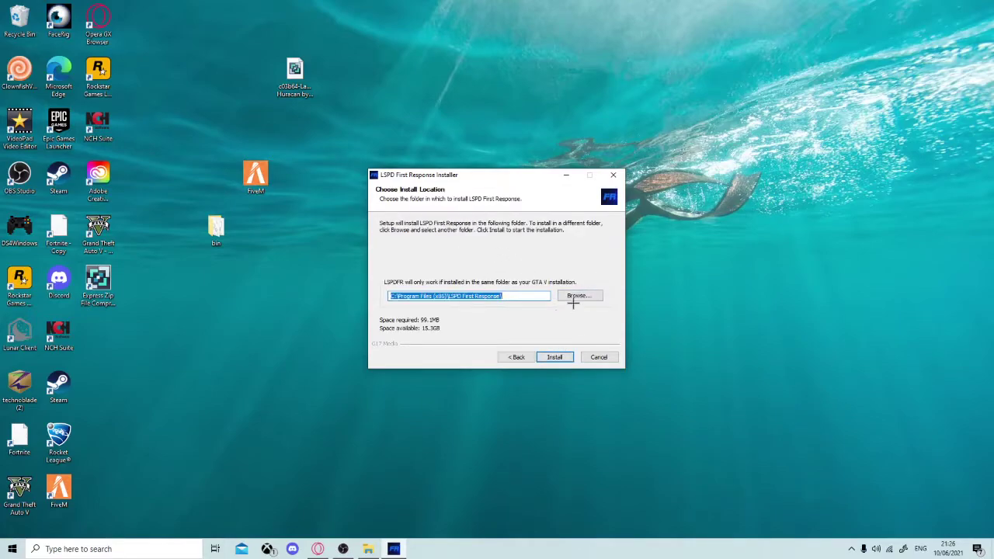
Browse for a new install folder, navigating to Local Disk (C:) > Program Files.
left_click(577, 298)
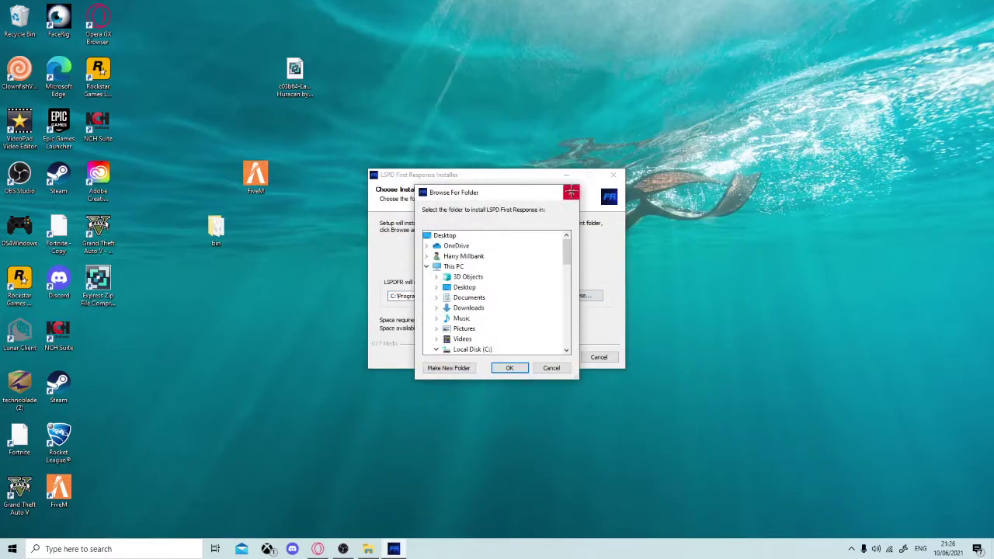
left_click(572, 192)
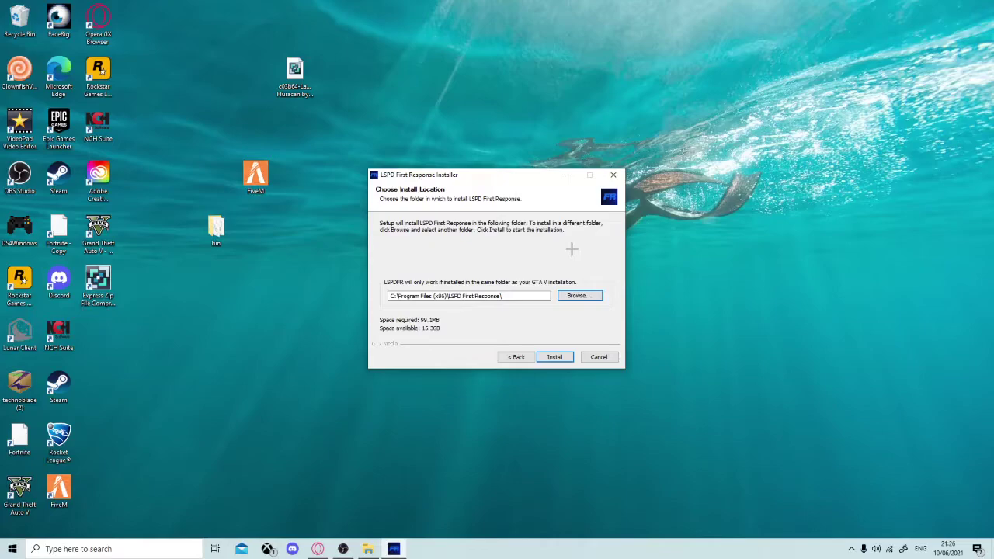
left_click(579, 301)
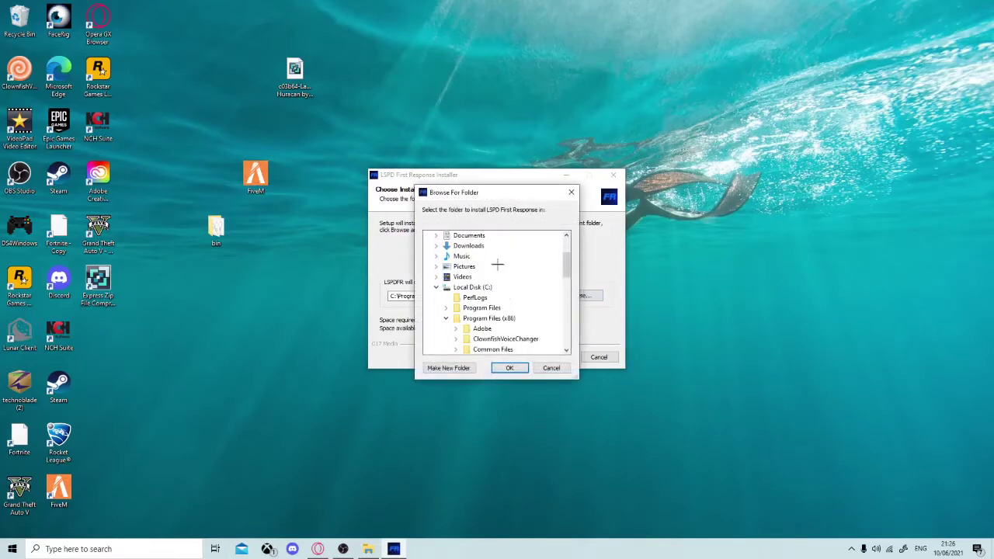
scroll(477, 255, "up", 1)
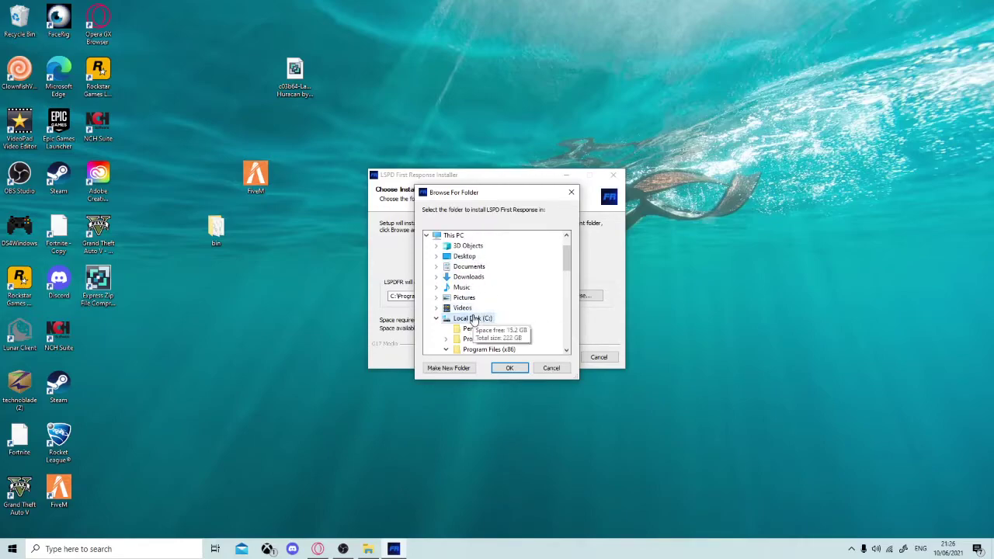
left_click(475, 319)
scroll(490, 295, "down", 3)
scroll(488, 264, "up", 1)
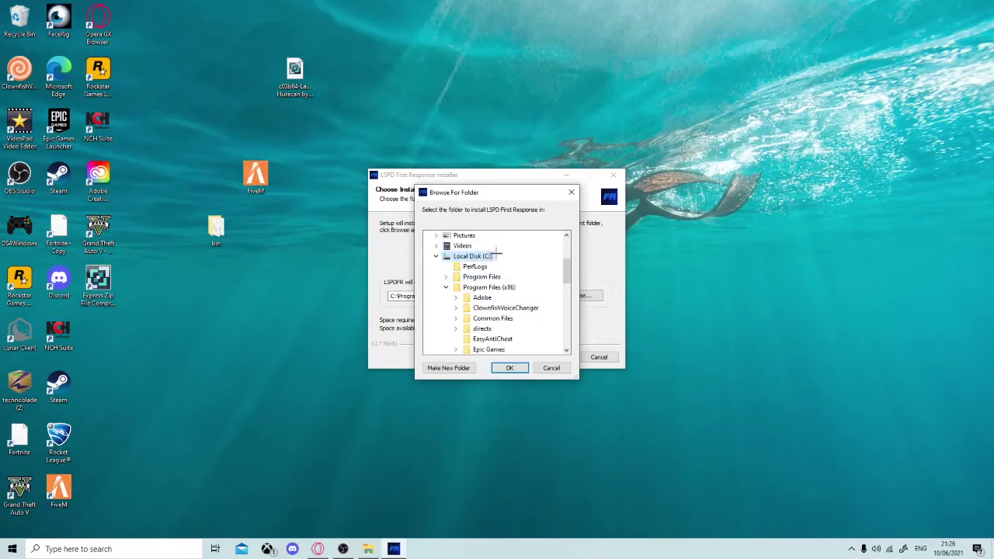
left_click(491, 277)
Choose Epic Games > GTAV as the install folder and install LSPDFR there.
scroll(493, 274, "up", 1)
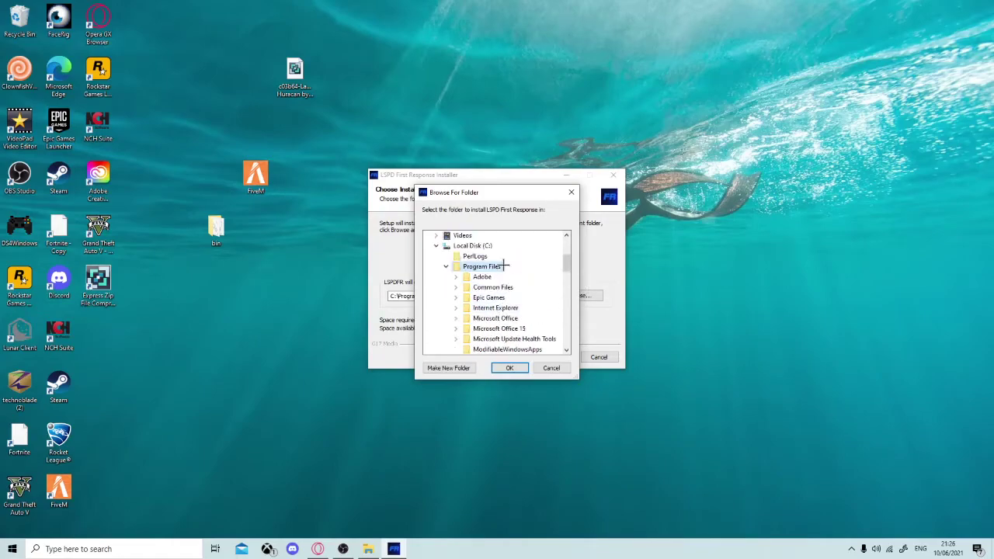
scroll(494, 288, "up", 2)
scroll(494, 296, "down", 1)
left_click(482, 318)
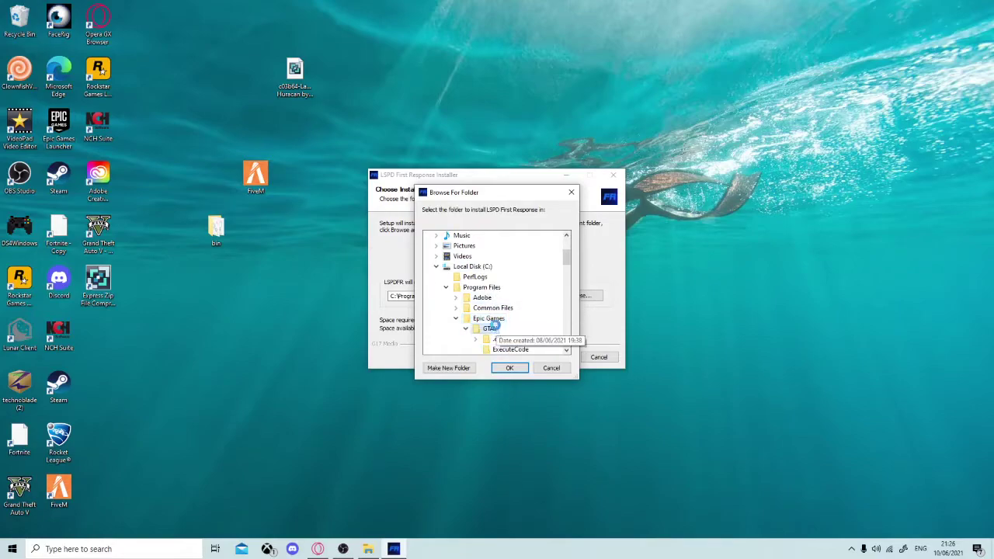
right_click(495, 328)
left_click(535, 306)
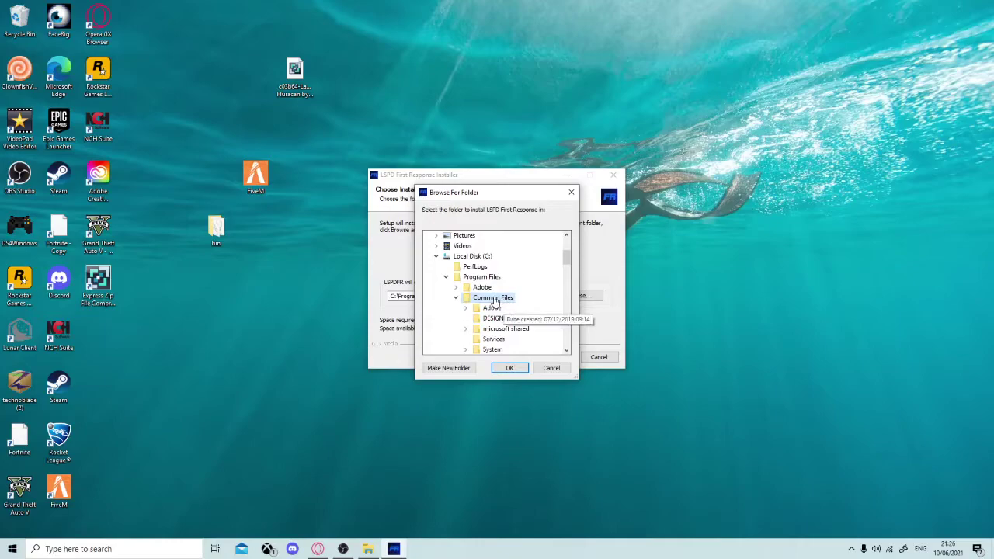
scroll(528, 304, "down", 1)
left_click(489, 340)
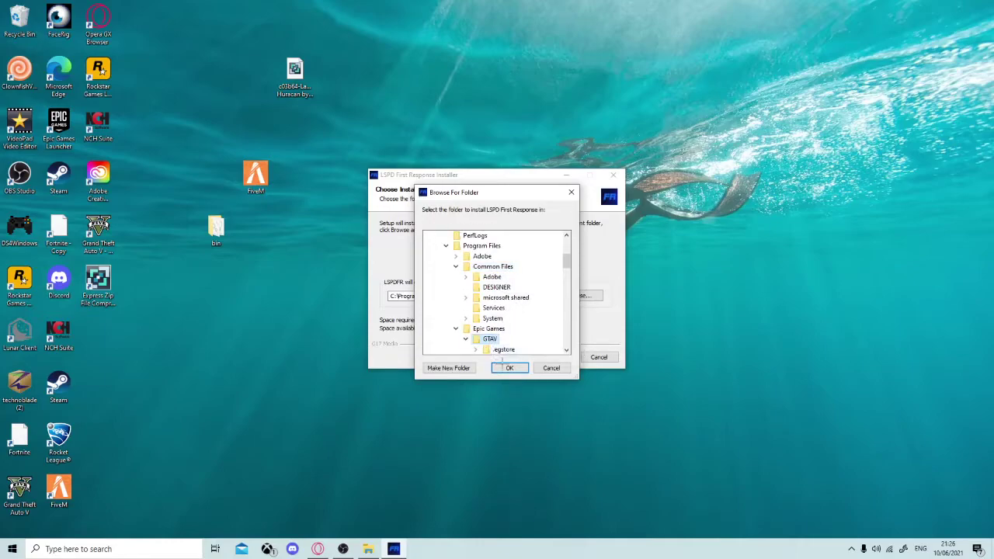
left_click(506, 369)
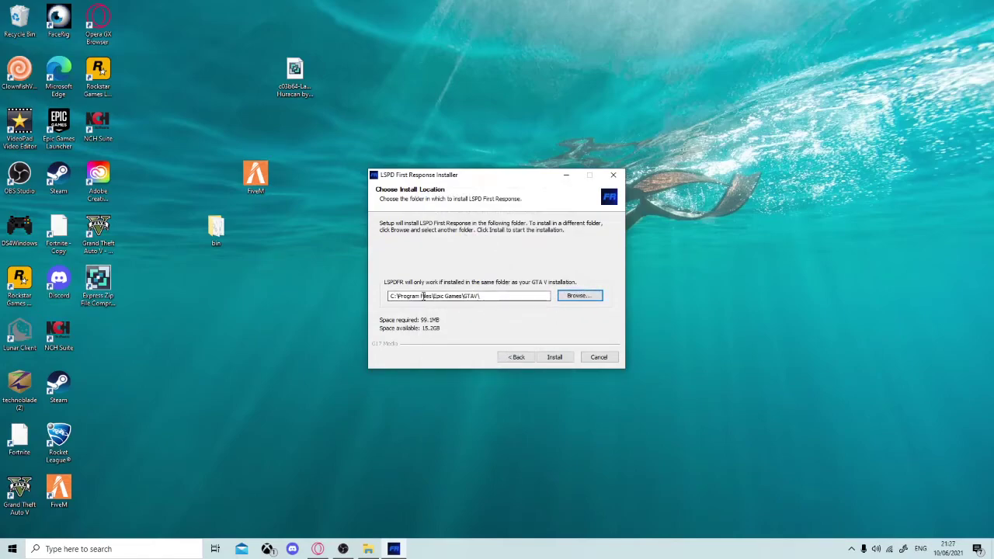
left_click(554, 358)
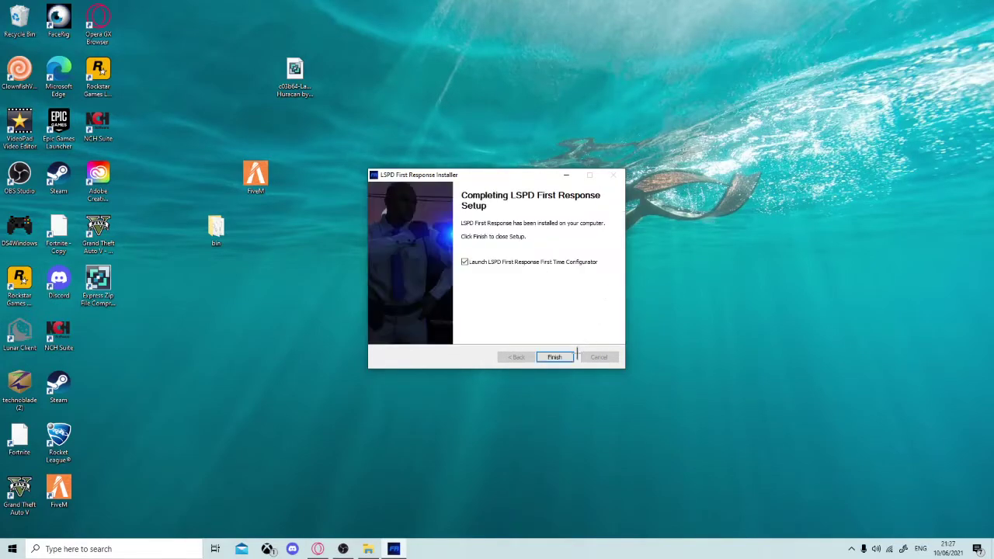
Accept the RAGE Plugin Hook license, apply the 'Do it for me' settings, and confirm success.
left_click(556, 357)
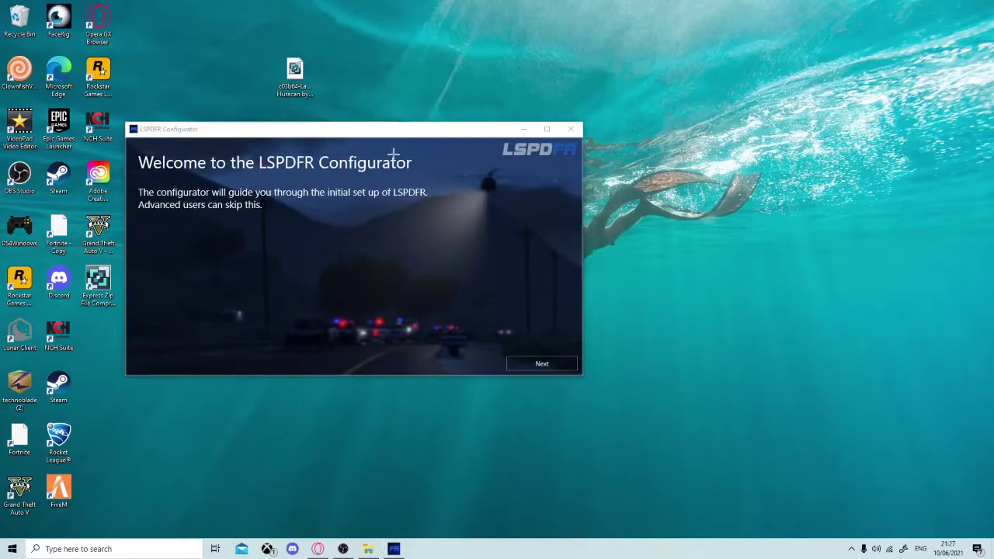
left_click(541, 362)
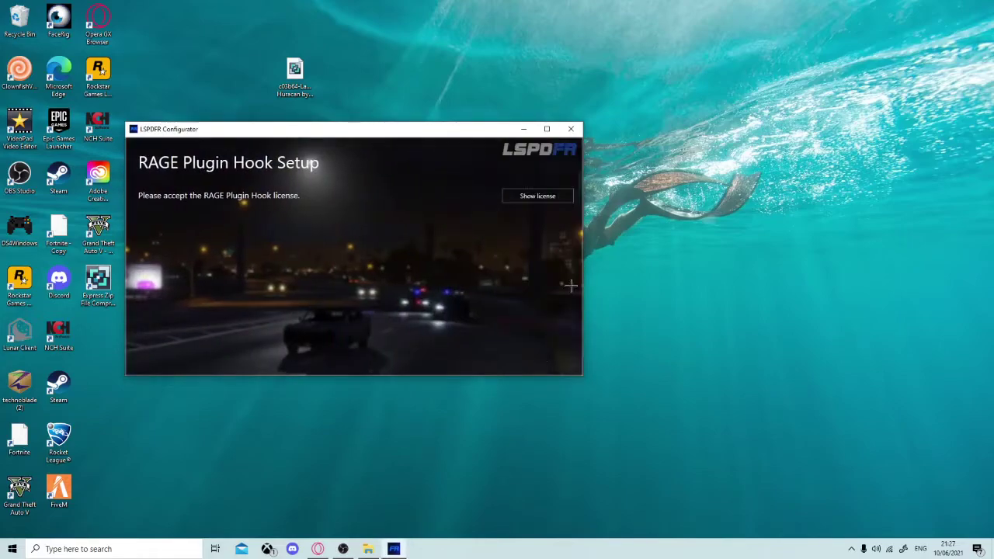
left_click(552, 196)
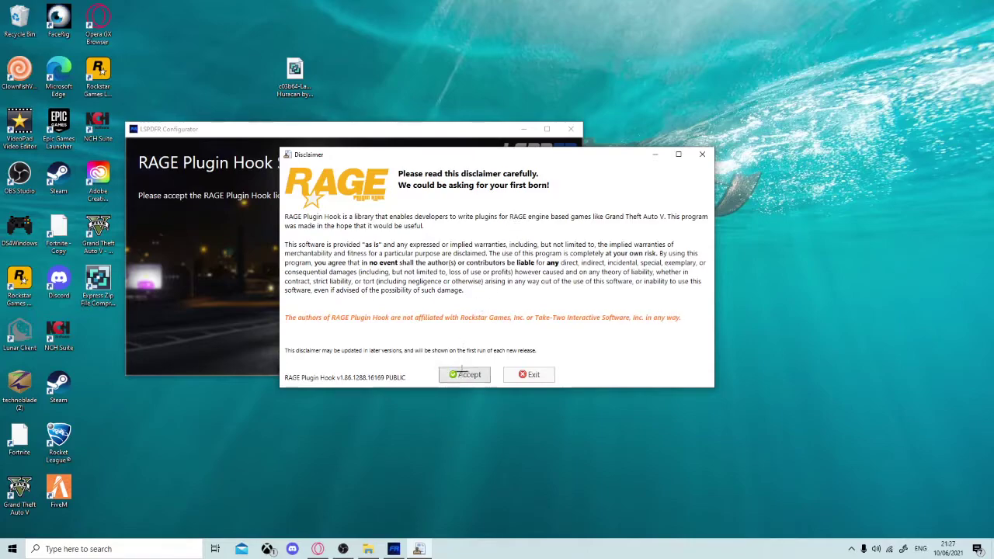
left_click(465, 374)
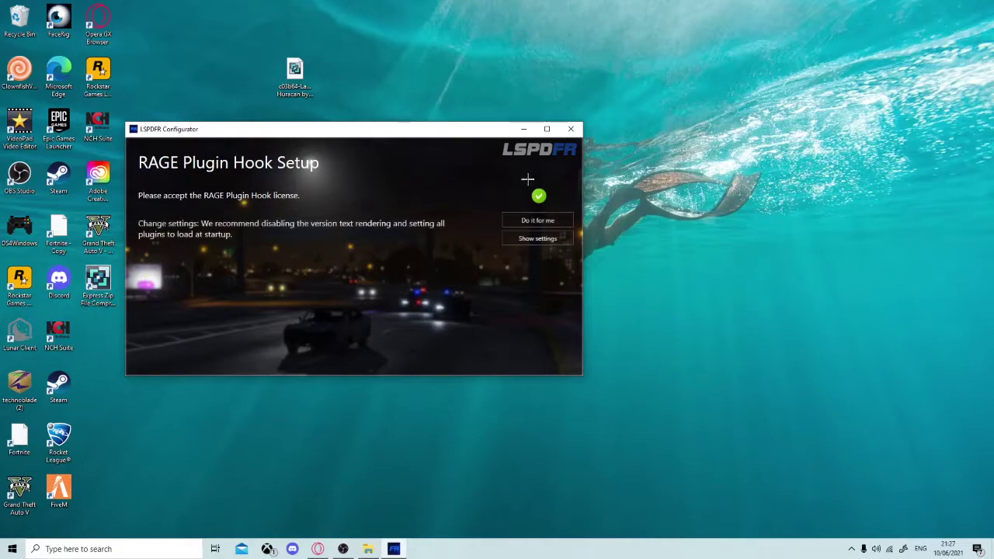
left_click(548, 221)
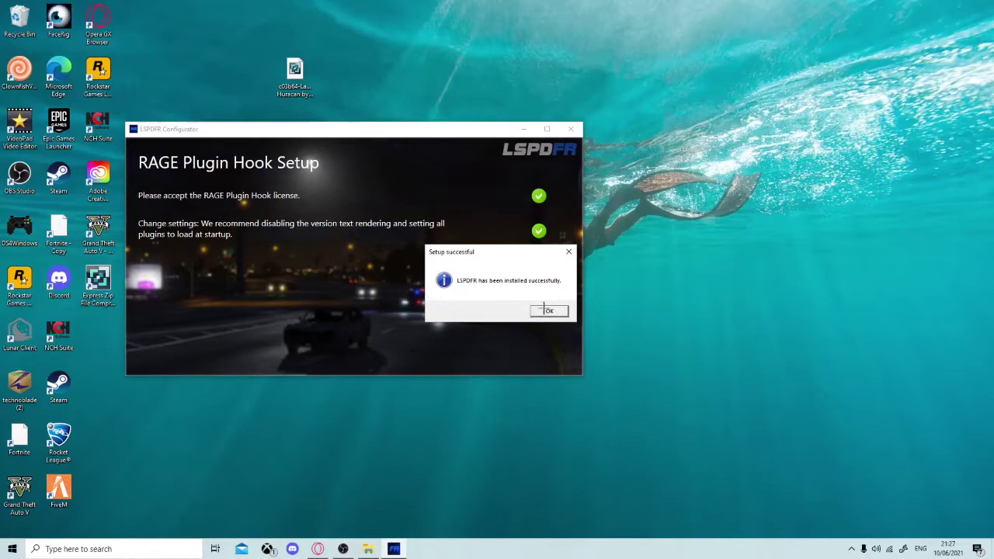
left_click(551, 312)
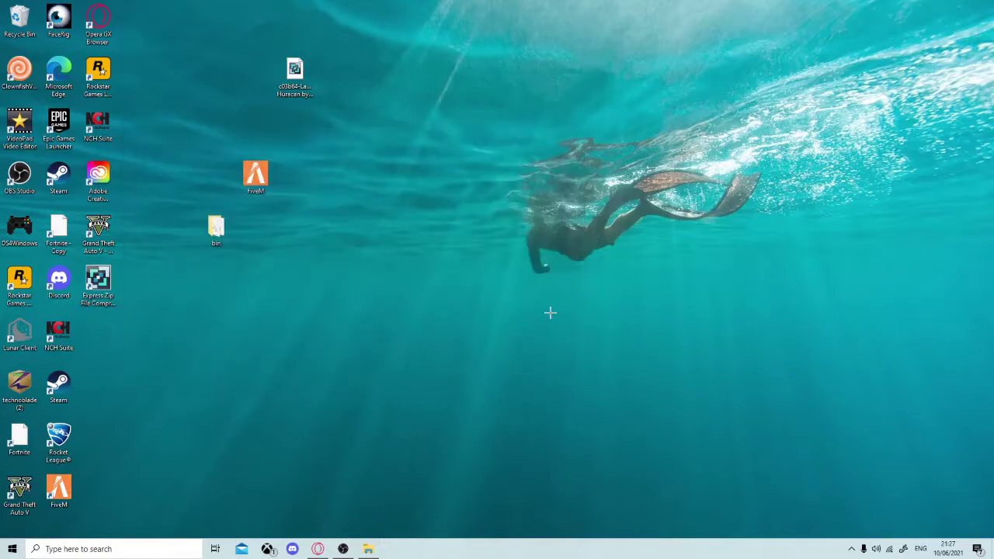
Move the bin, FiveM and Huracan icons into the left column and close the Videos window.
left_click_drag(224, 239, 87, 332)
left_click_drag(256, 177, 99, 379)
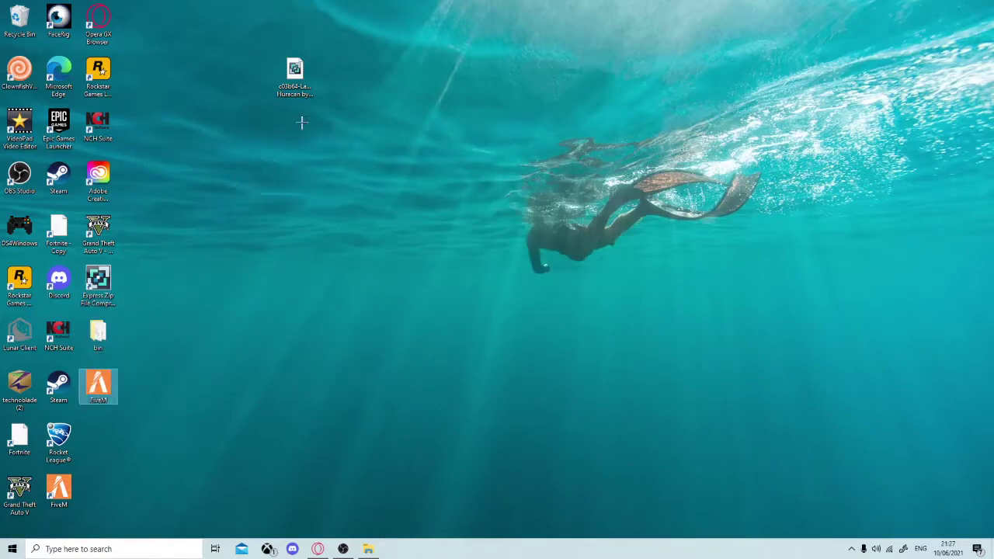
left_click_drag(295, 78, 100, 450)
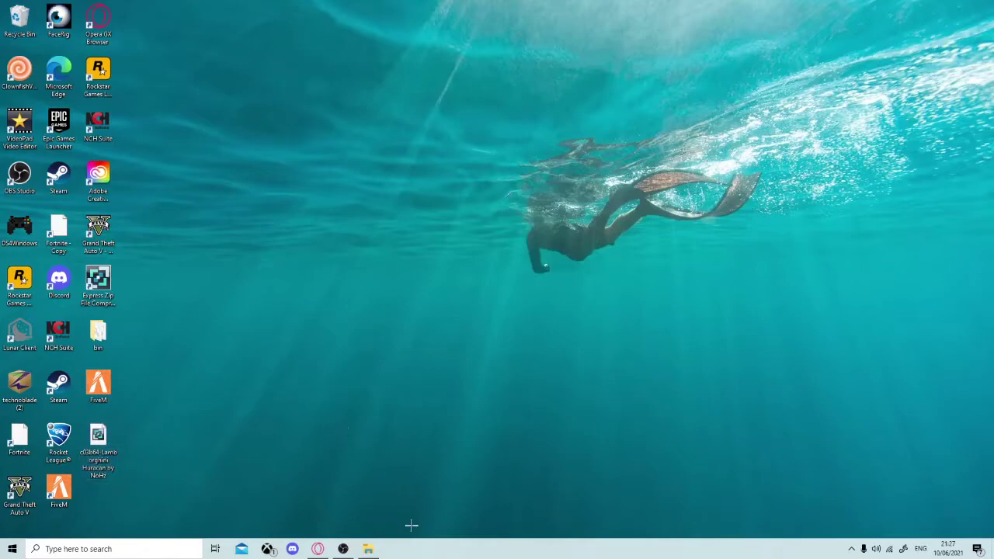
mouse_move(368, 547)
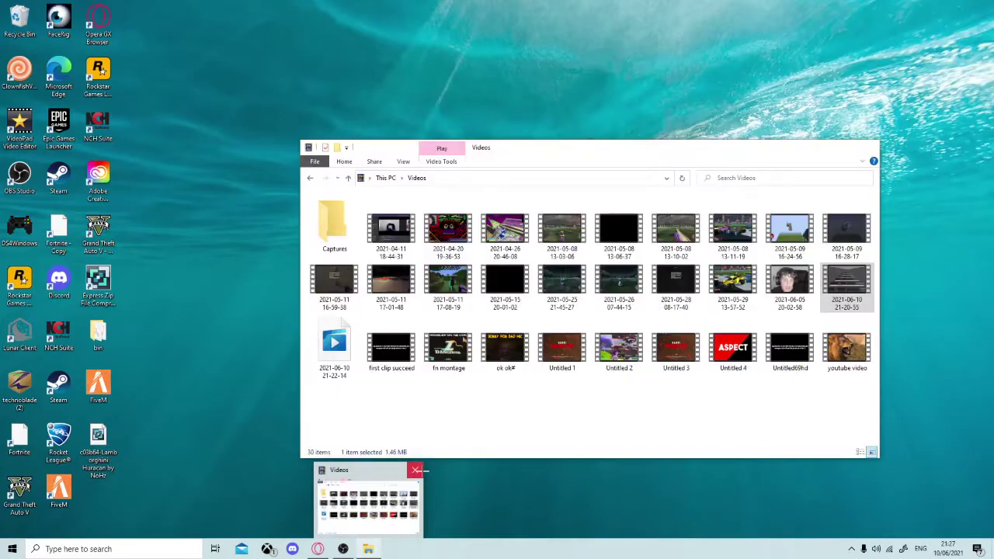
left_click(414, 470)
Search 'rock' and launch Rockstar Games Launcher.
left_click(185, 554)
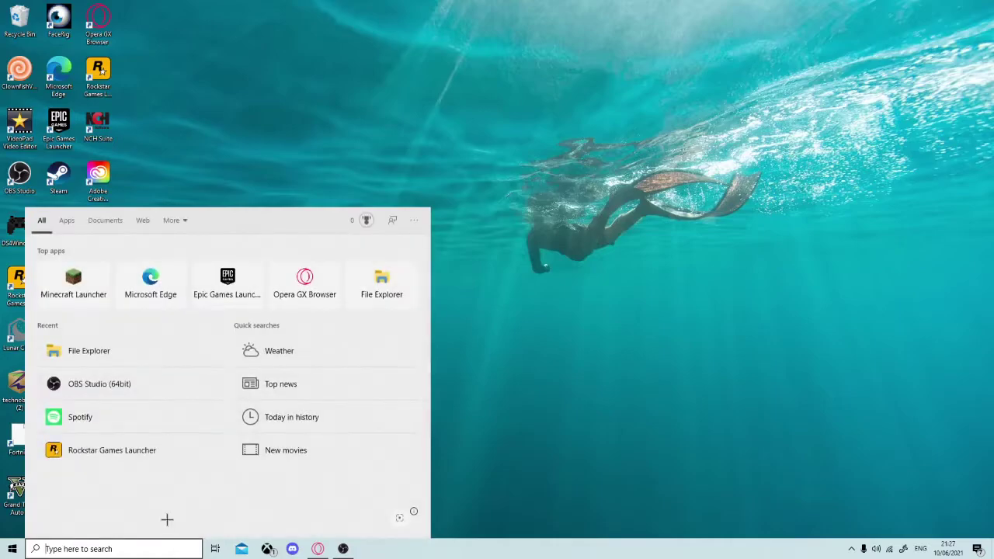
type("rock")
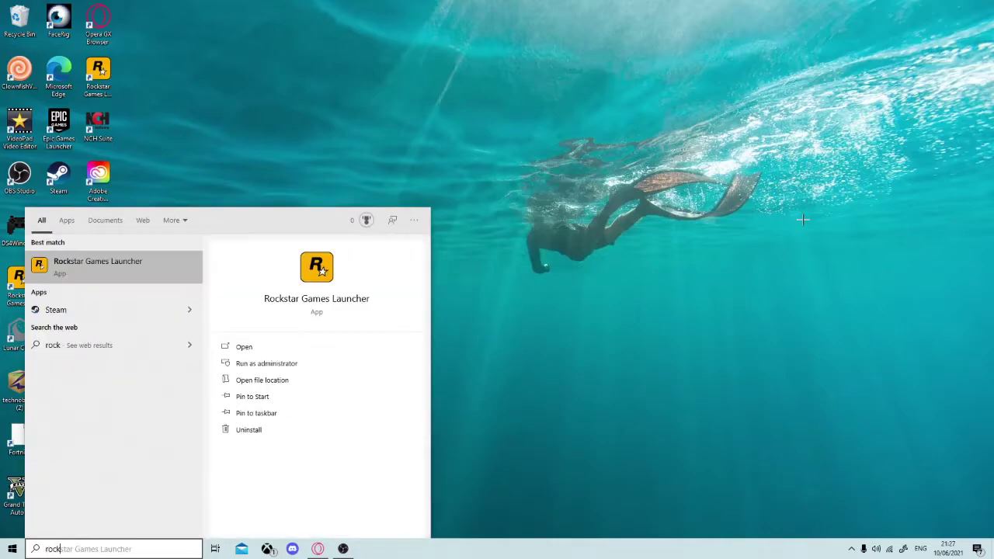
left_click(269, 349)
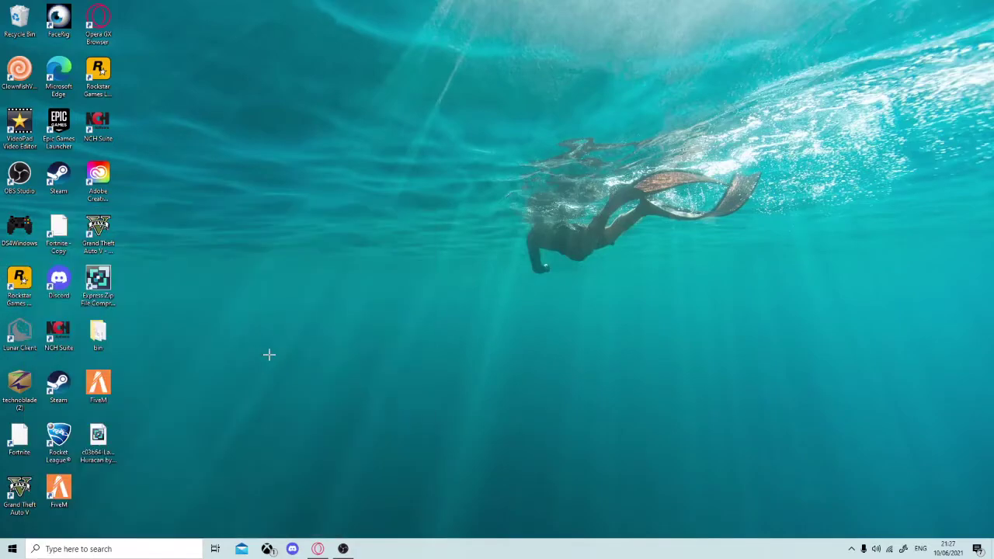
Open File Explorer and go to the 'program files' folder via the address bar.
left_click(106, 549)
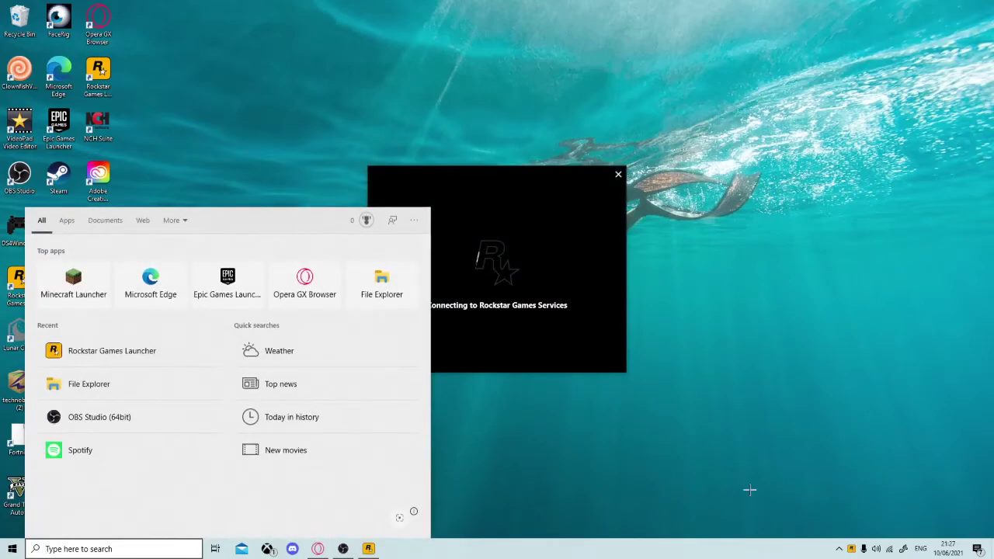
type("file")
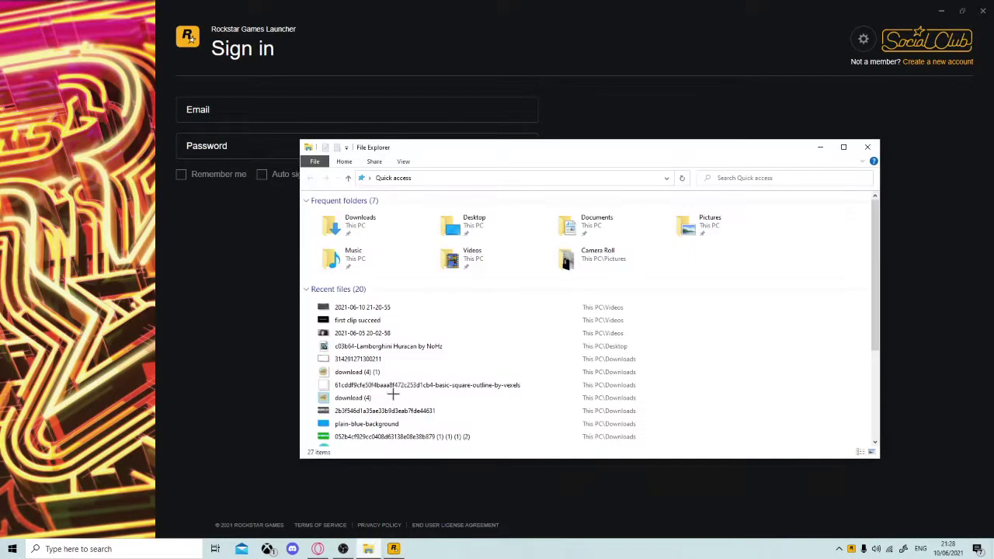
left_click(428, 178)
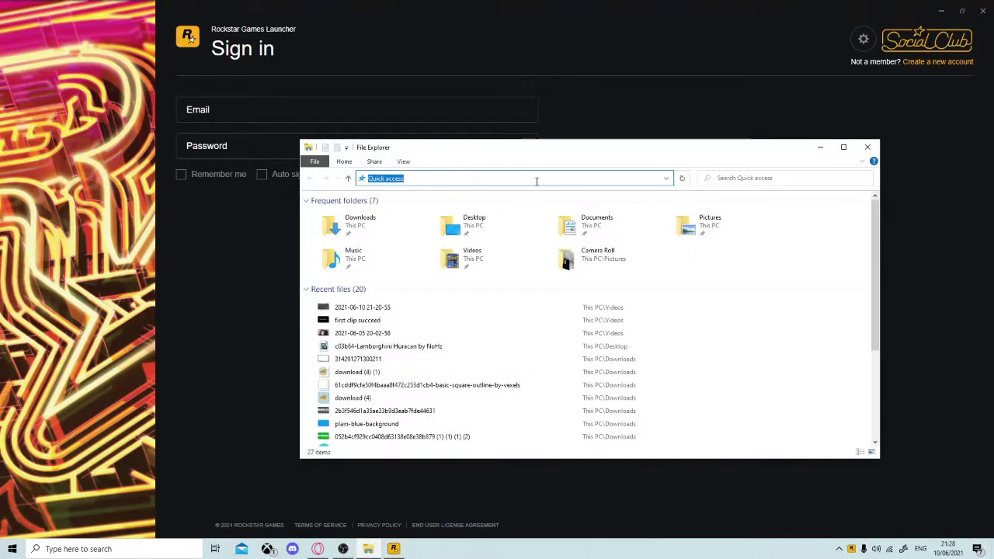
key("BackSpace")
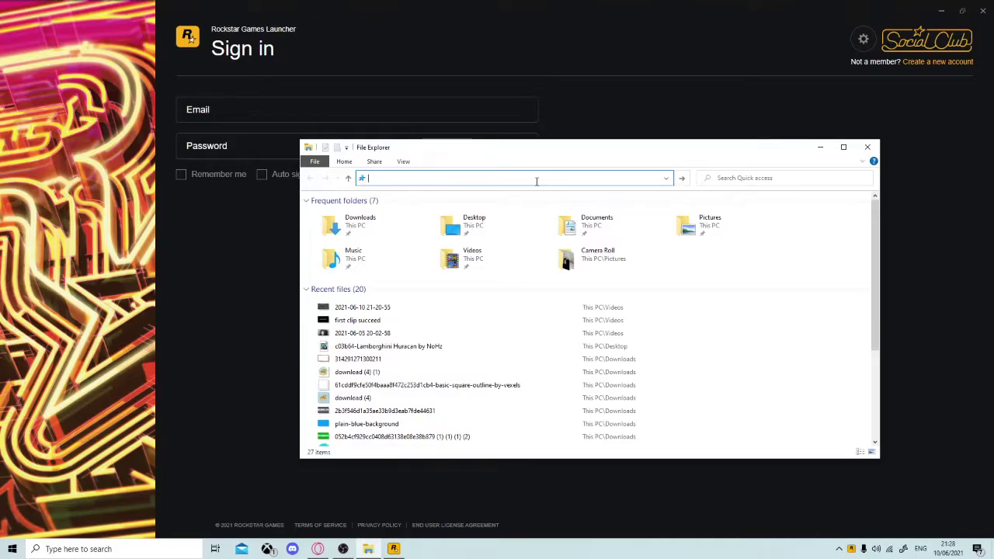
type("program files")
key("Return")
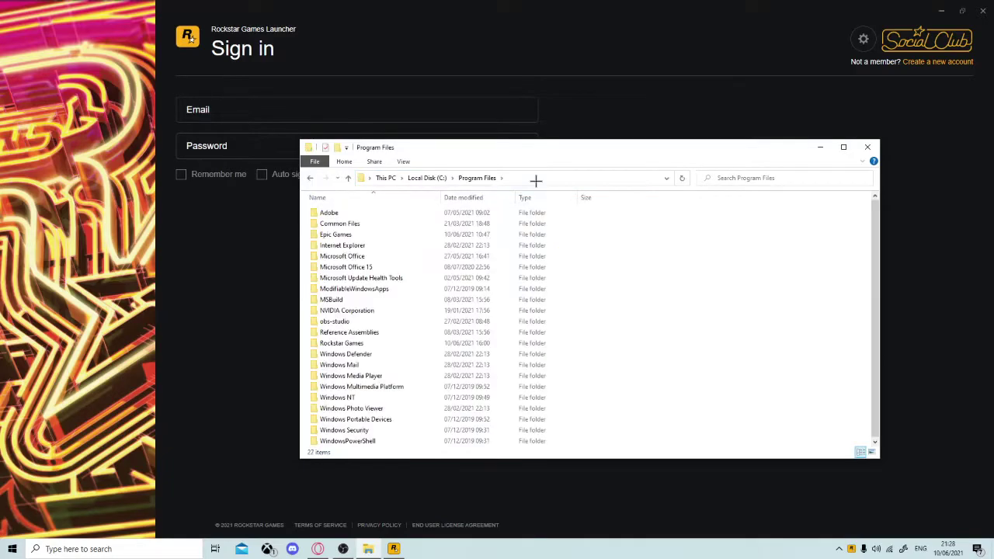
Open Epic Games > GTAV, select RAGEPluginHook, then minimise File Explorer.
double_click(345, 233)
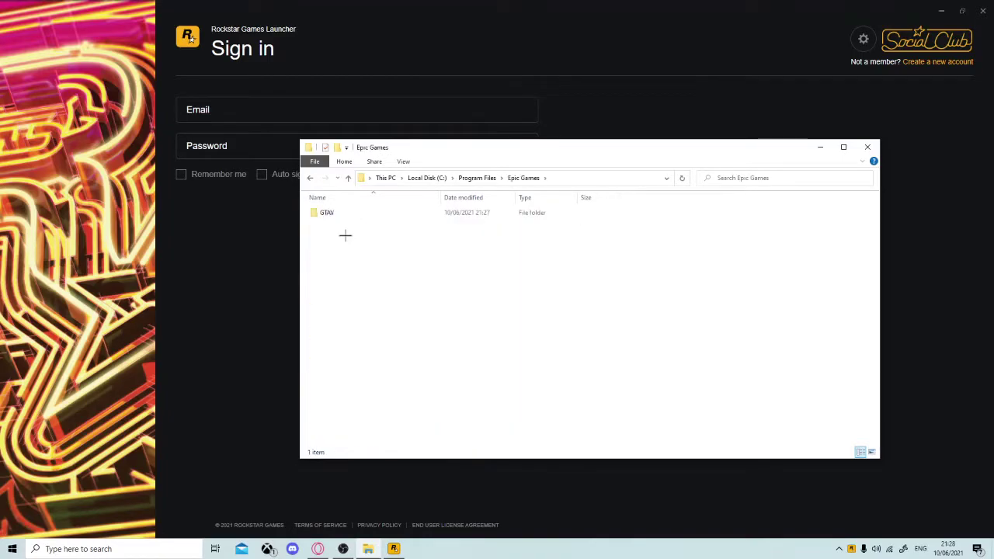
double_click(352, 212)
scroll(355, 272, "down", 6)
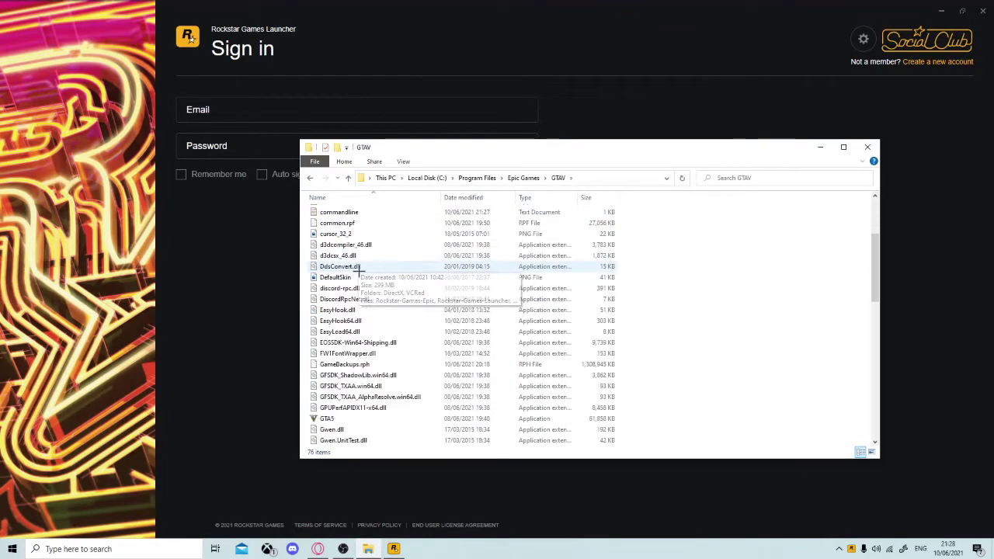
scroll(346, 332, "down", 2)
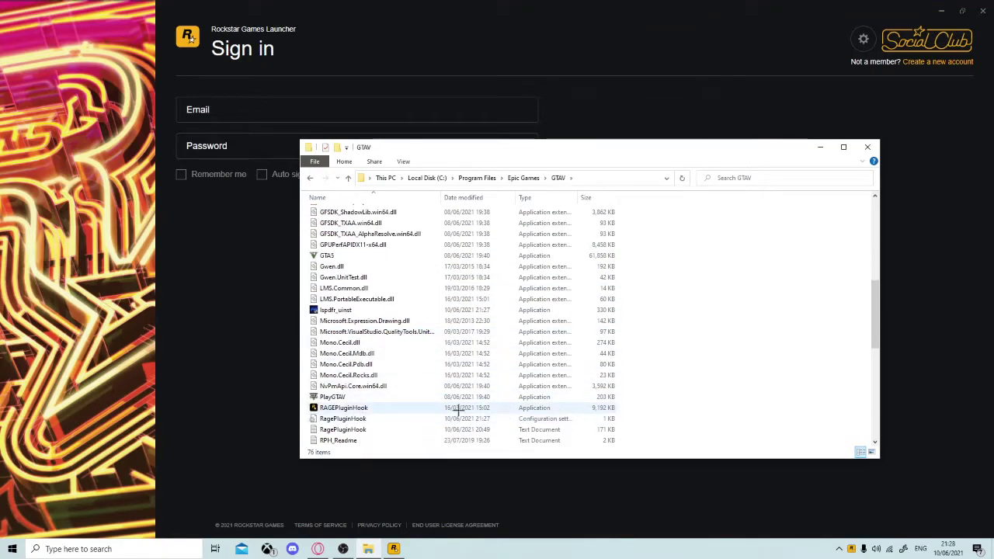
left_click(383, 407)
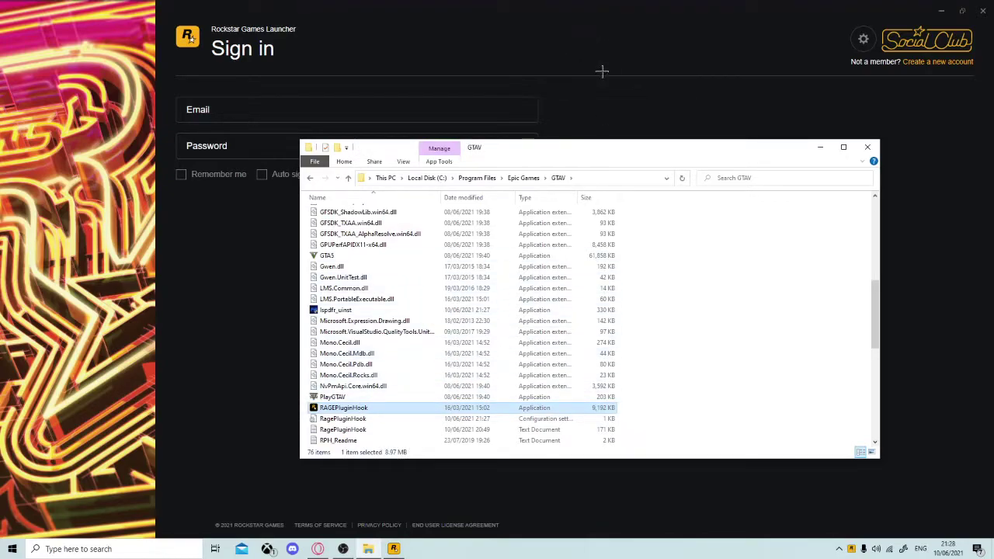
left_click(821, 147)
Sign in to Rockstar Games Launcher with the account e-mail and password.
left_click(357, 117)
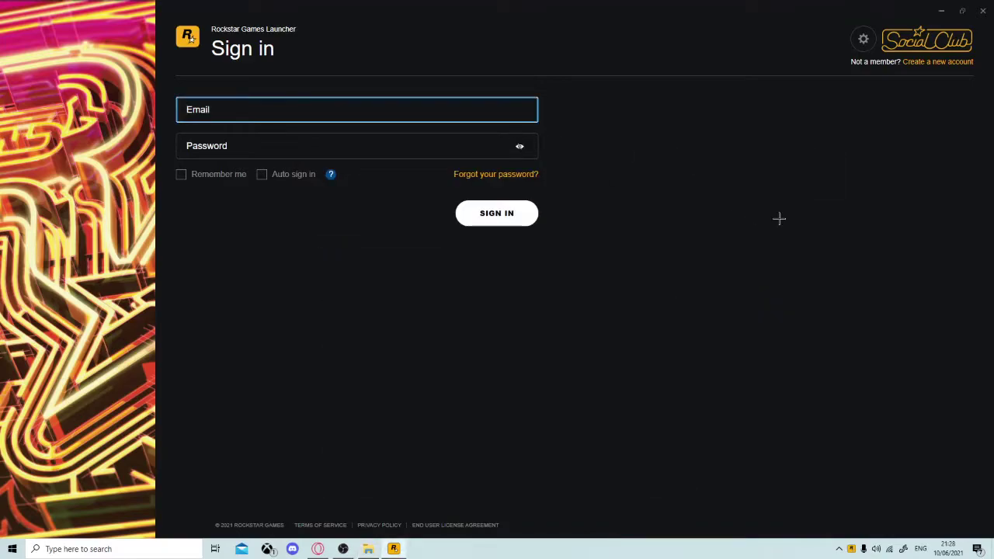
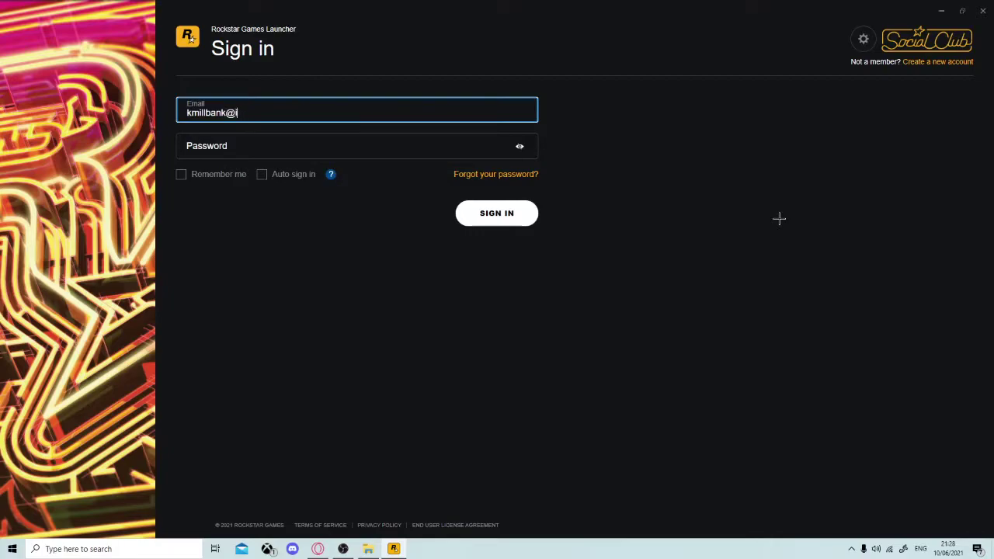
left_click(271, 159)
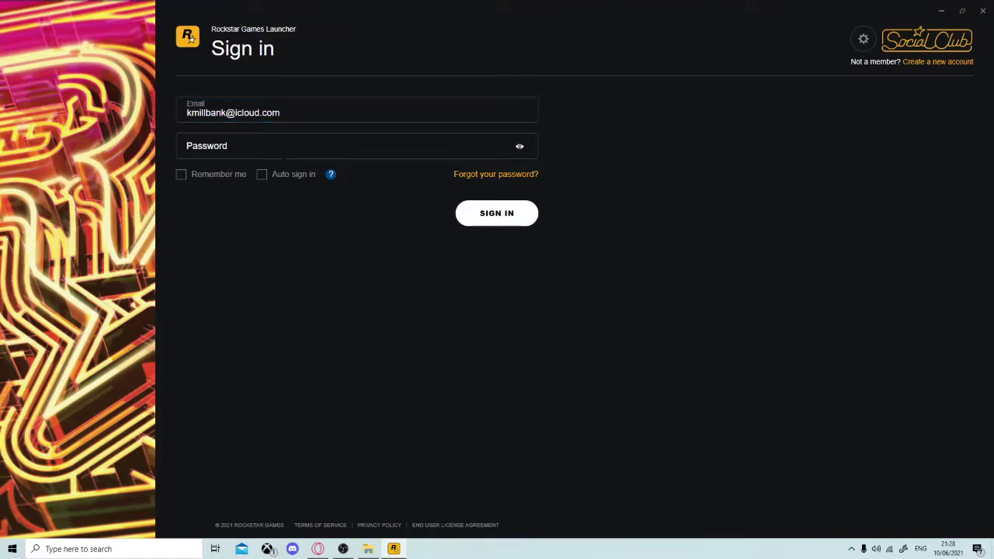
left_click(505, 154)
type("••")
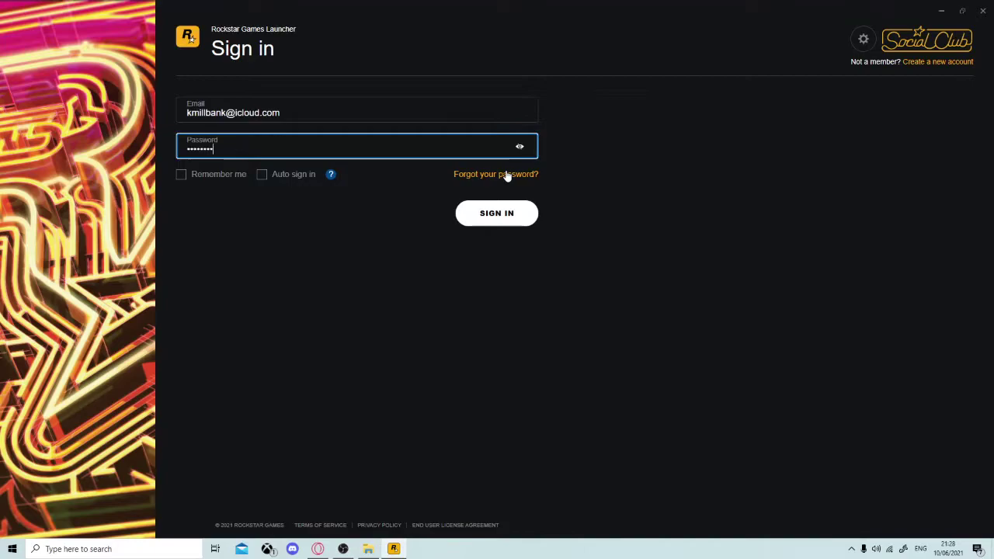
left_click(485, 221)
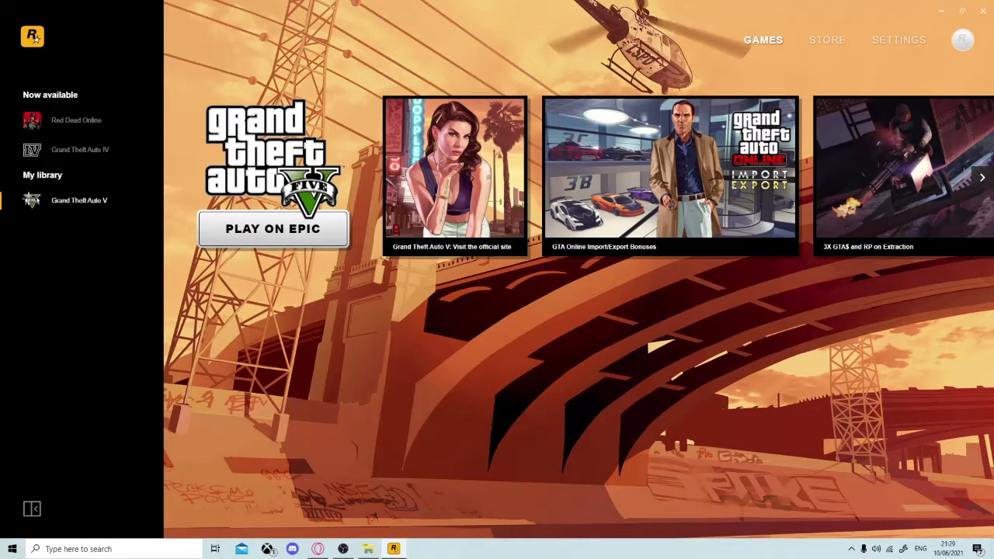
Launch Grand Theft Auto V via PLAY ON EPIC in the Rockstar Games Launcher.
left_click(272, 241)
mouse_move(419, 549)
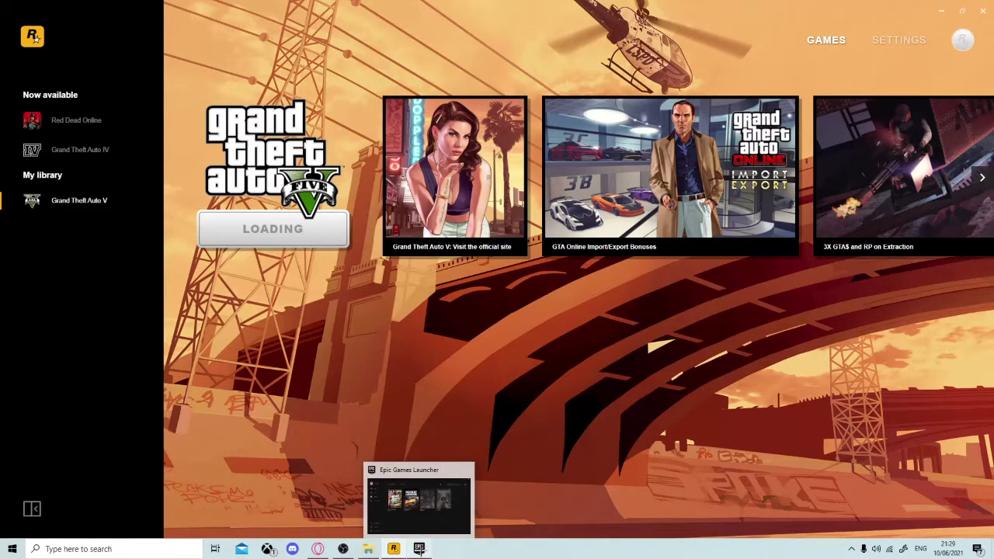
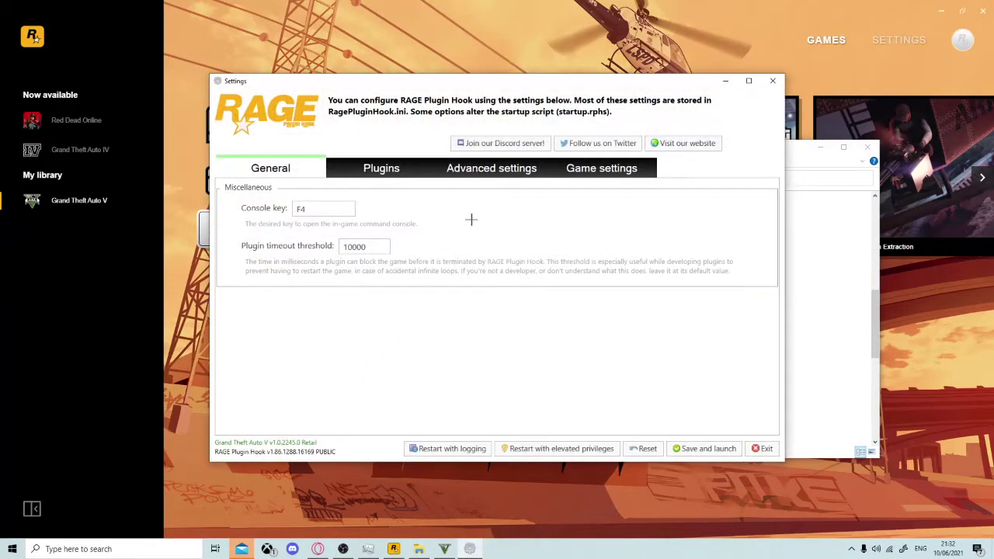
Save the settings and launch GTA V, dismiss the settings-access notice, then switch to the Windows desktop.
left_click(718, 446)
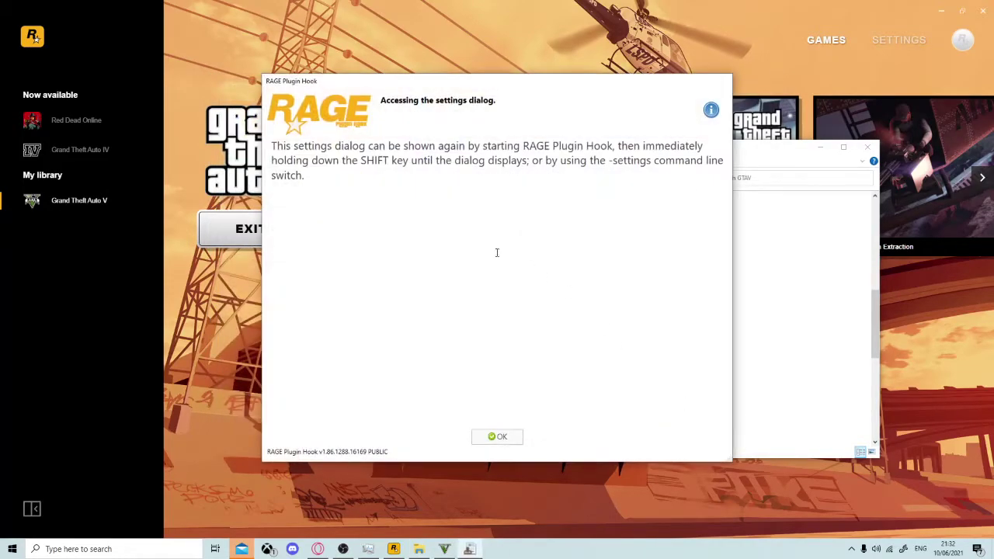
left_click(497, 436)
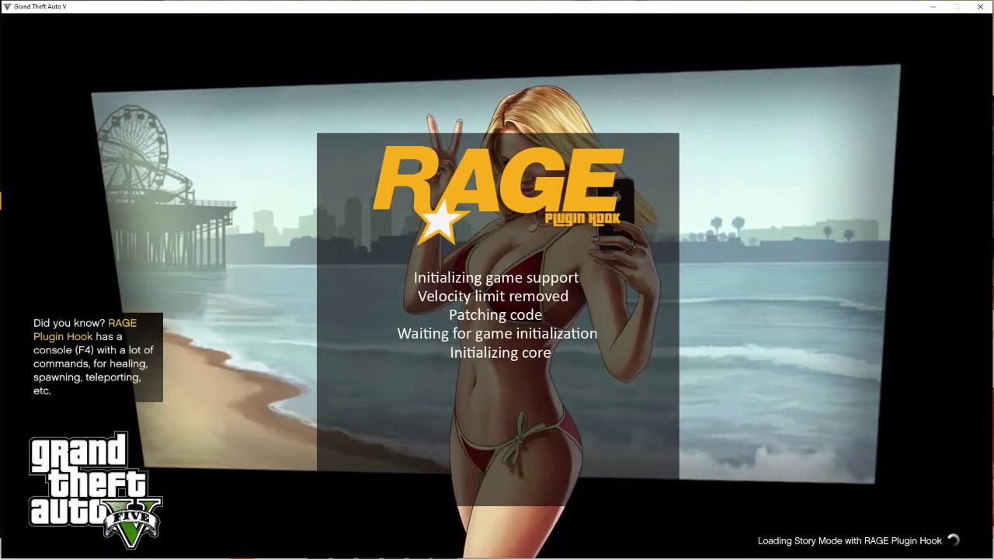
key("super")
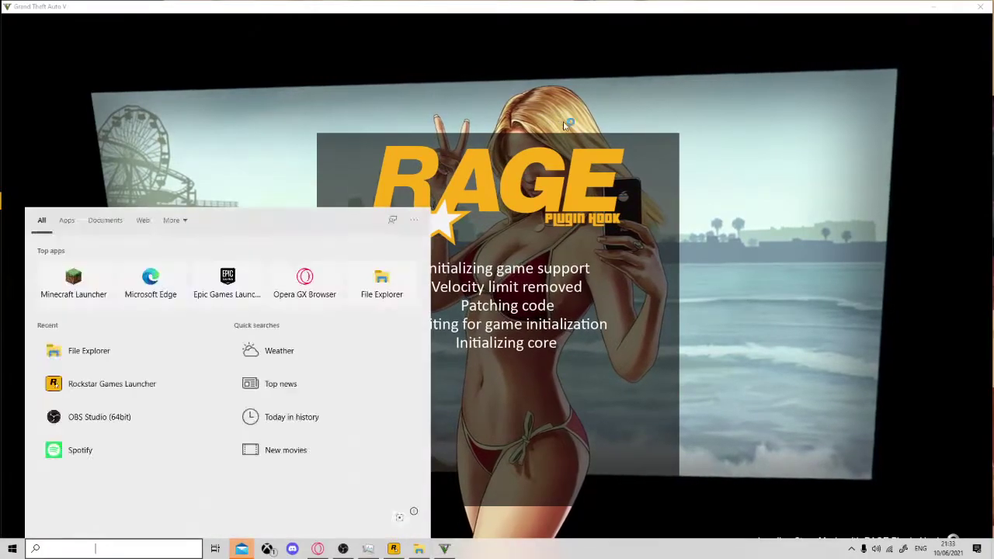
Open Task Manager, mute the speakers then raise them to a moderate level, and return to the game.
key("ctrl+shift+Escape")
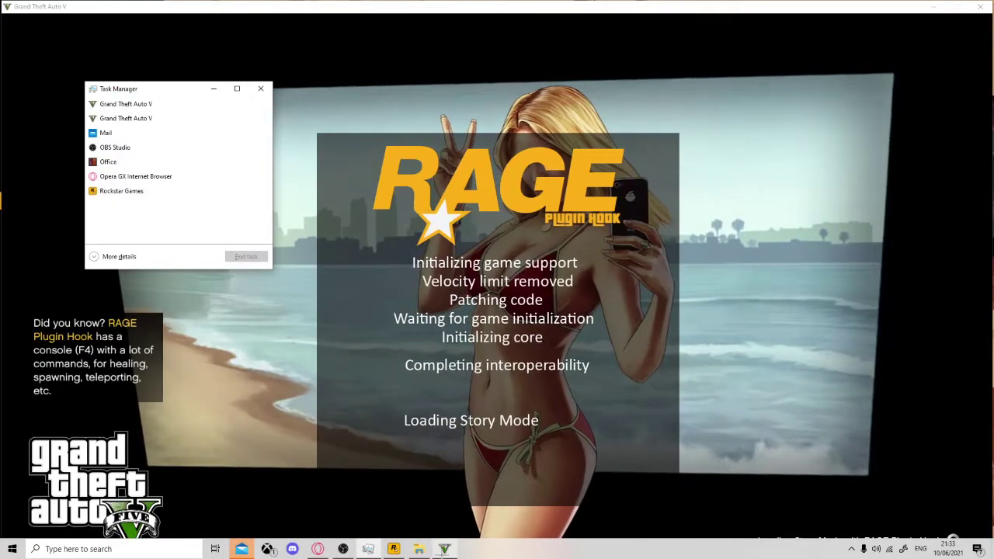
mouse_move(444, 549)
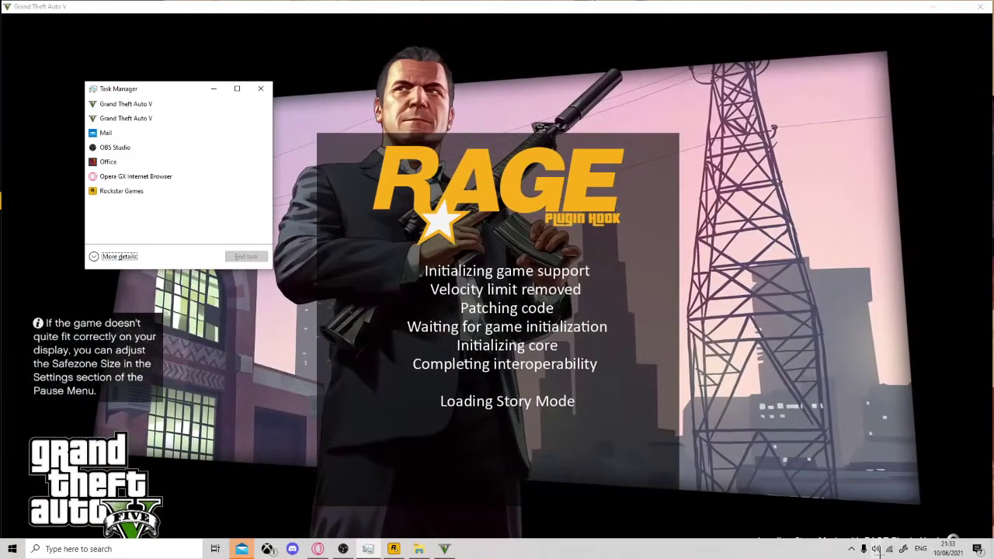
left_click(876, 549)
left_click_drag(956, 524, 640, 516)
left_click_drag(711, 510, 921, 524)
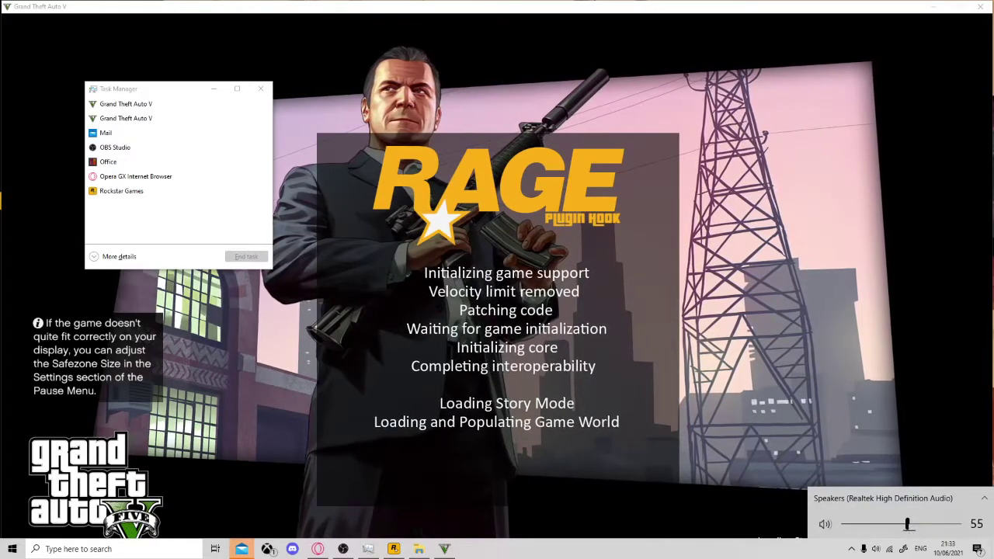
left_click(633, 373)
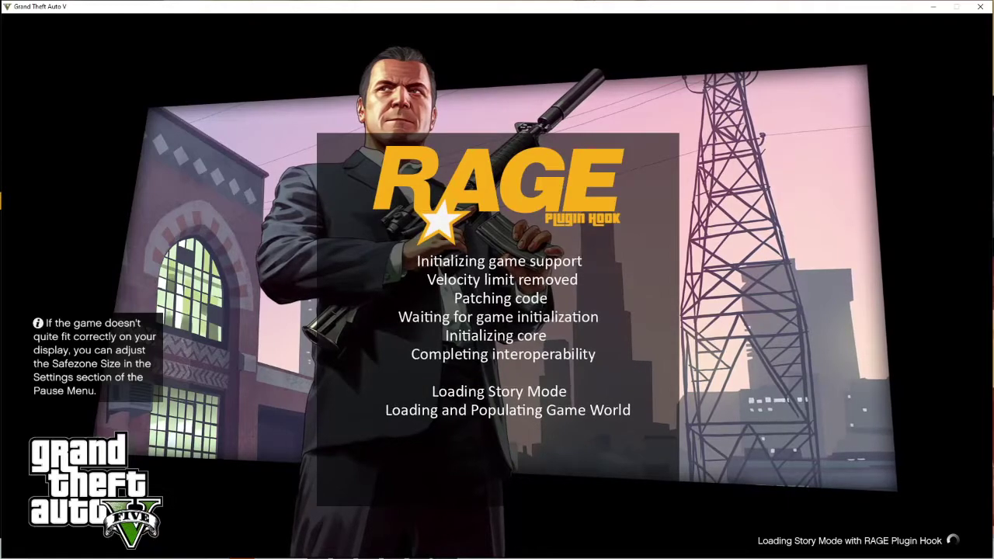